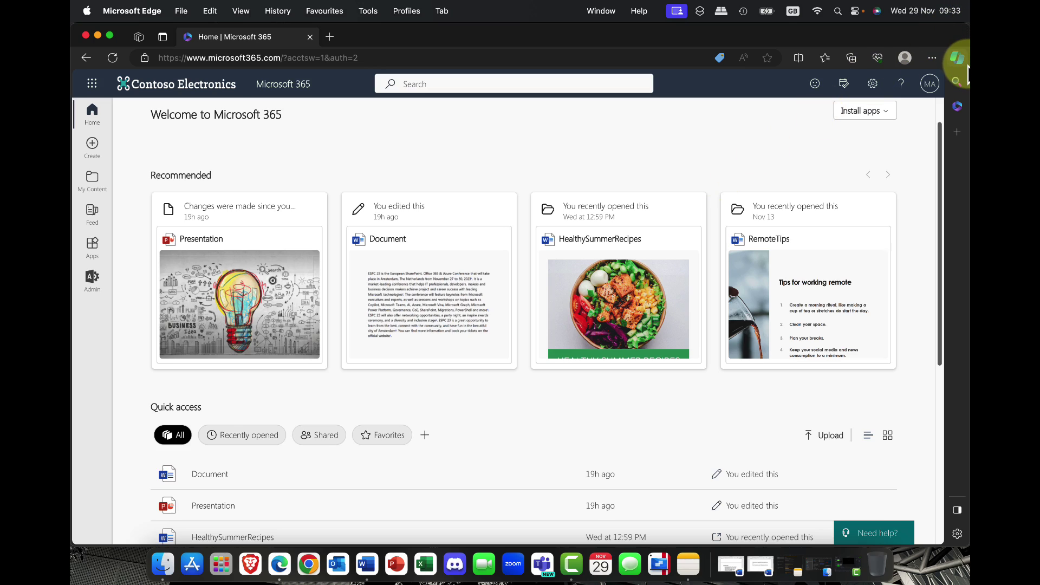
# Step: Have Copilot summarise the Microsoft 365 home page and ask about this year's Microsoft Ignite news
pyautogui.click(942, 50)
pyautogui.click(961, 61)
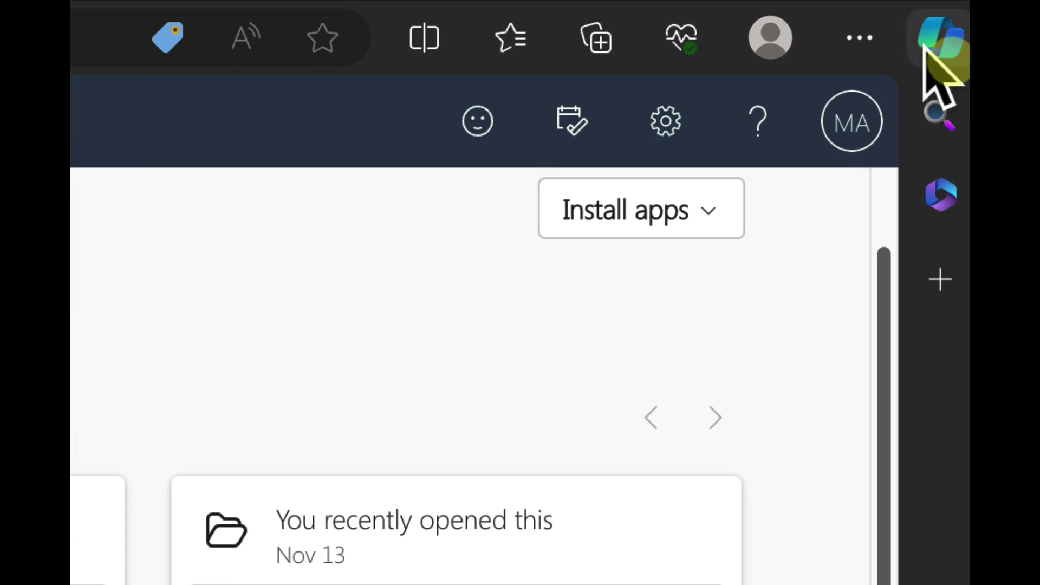
pyautogui.click(945, 46)
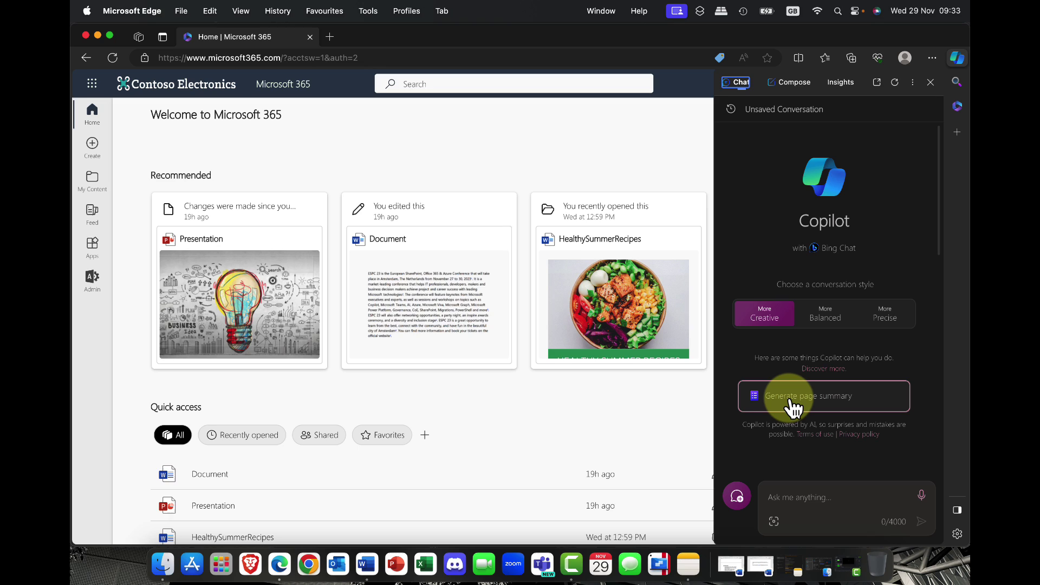
pyautogui.click(791, 400)
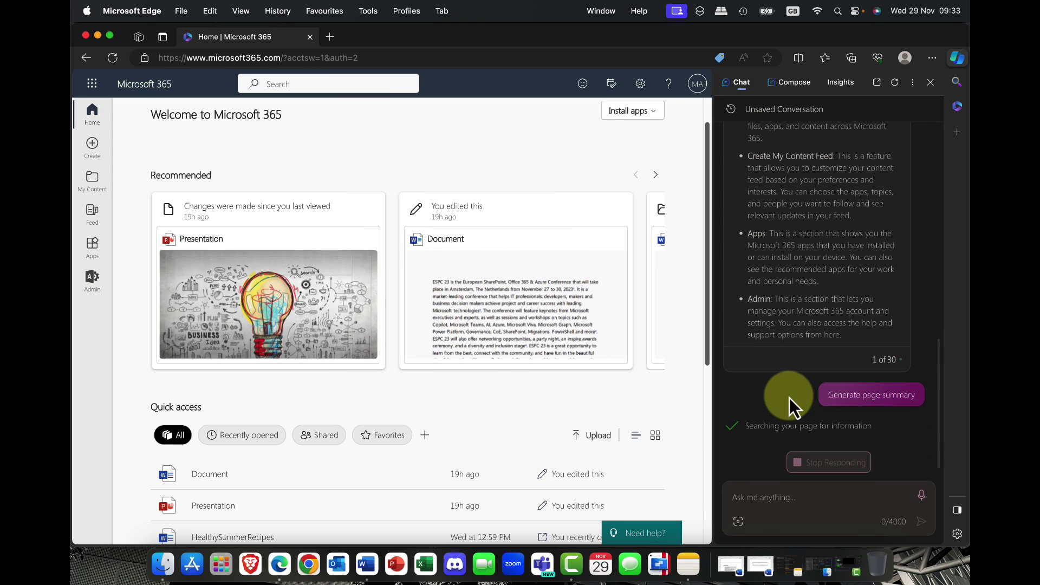
pyautogui.write('Generate a brief summary of the news coming out of this years Microsoft Ignite')
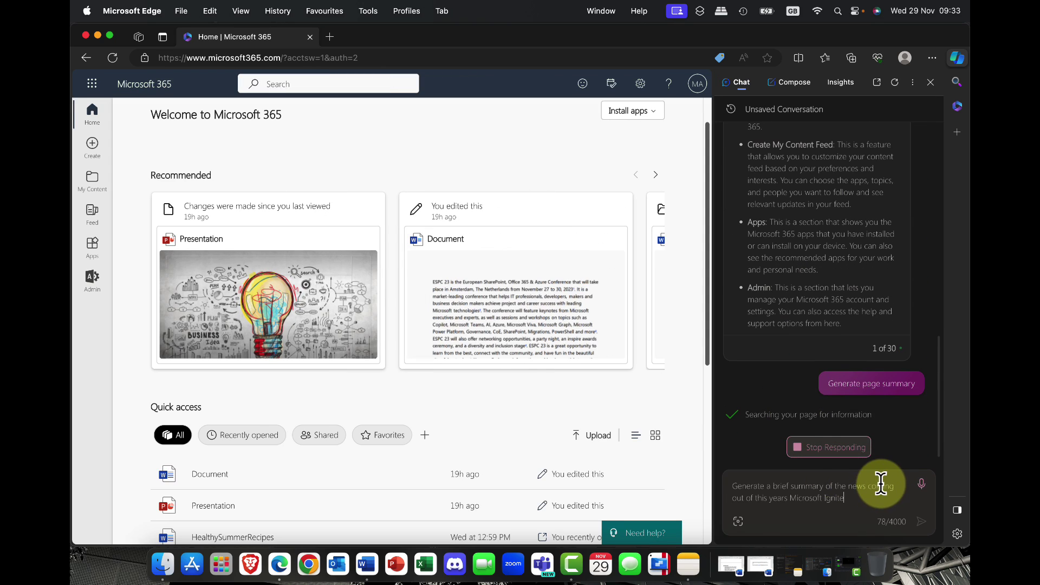
# Step: Preview Copilot's Microsoft 365 panel, then its Compose draft-writing and page Insights features
pyautogui.click(957, 106)
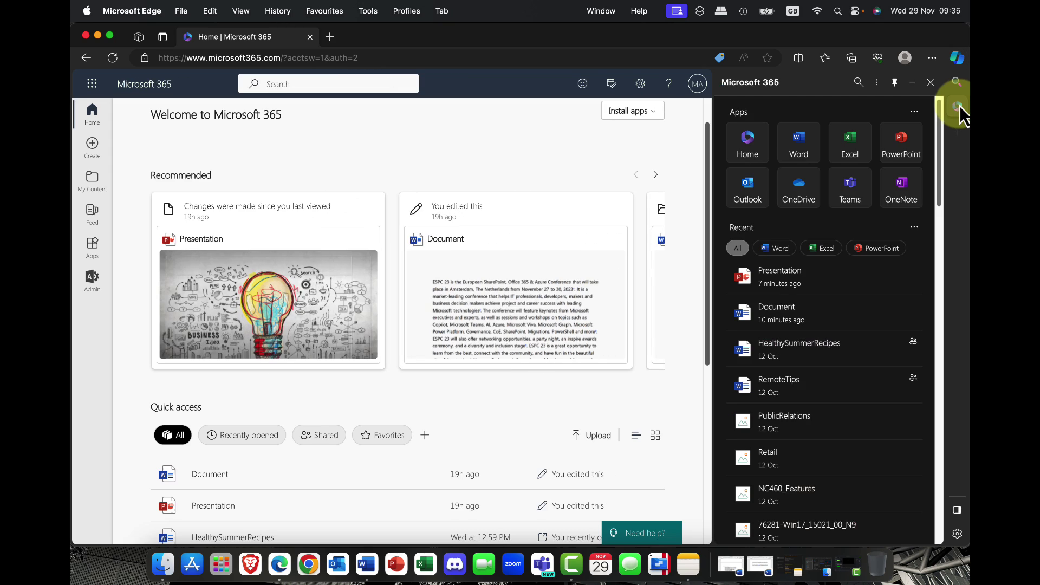
pyautogui.click(954, 54)
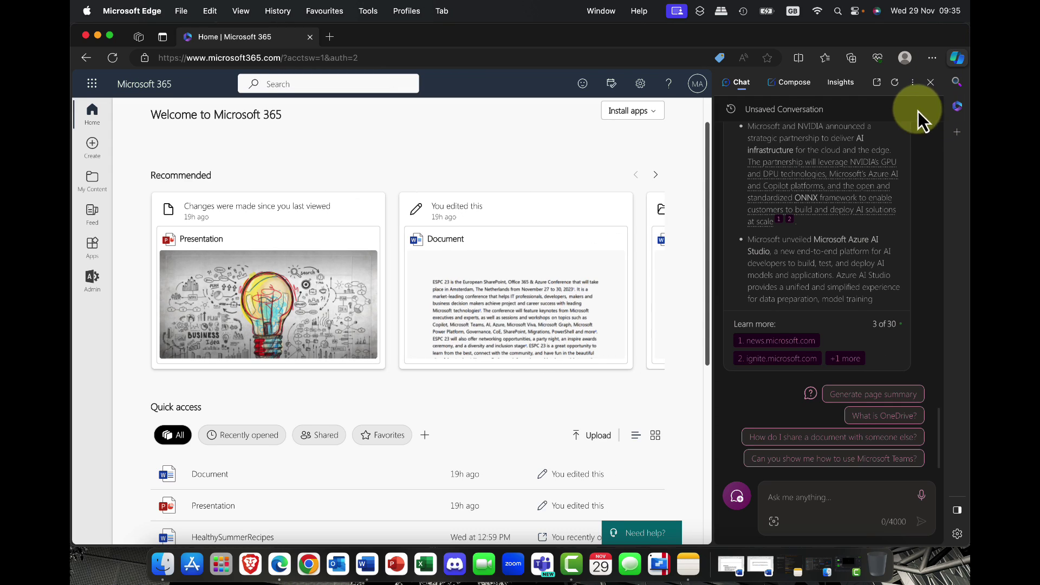
pyautogui.click(791, 86)
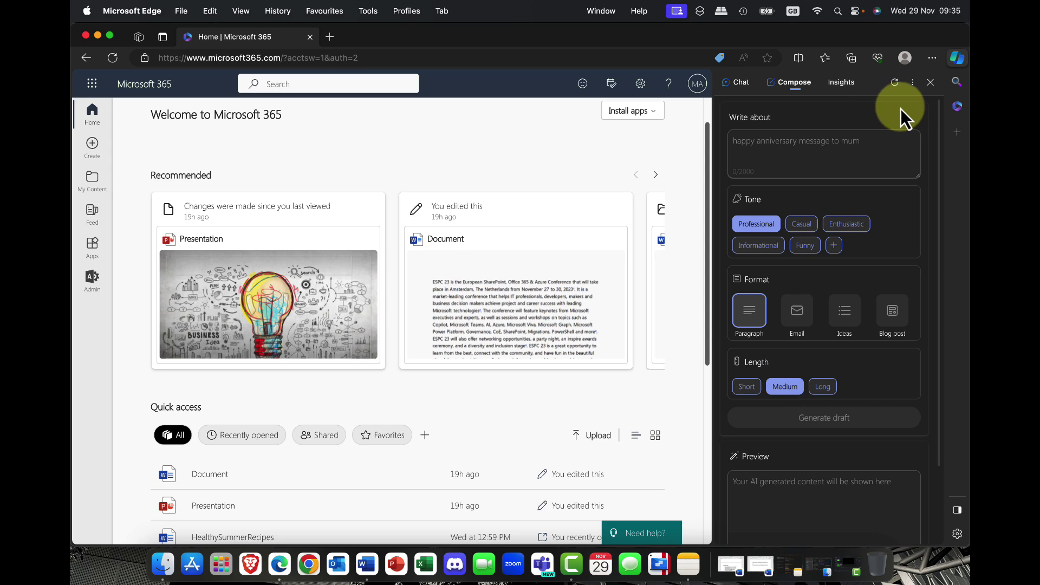
pyautogui.click(842, 82)
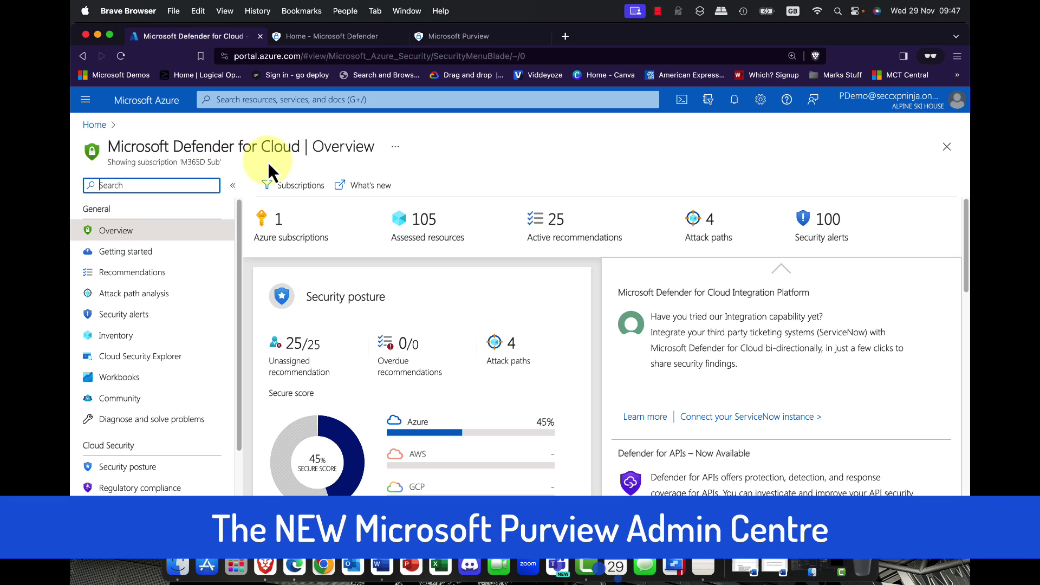
# Step: Review the Defender for Cloud overview and its 45% secure score, then go to Microsoft Purview
pyautogui.scroll(-3, 388, 257)
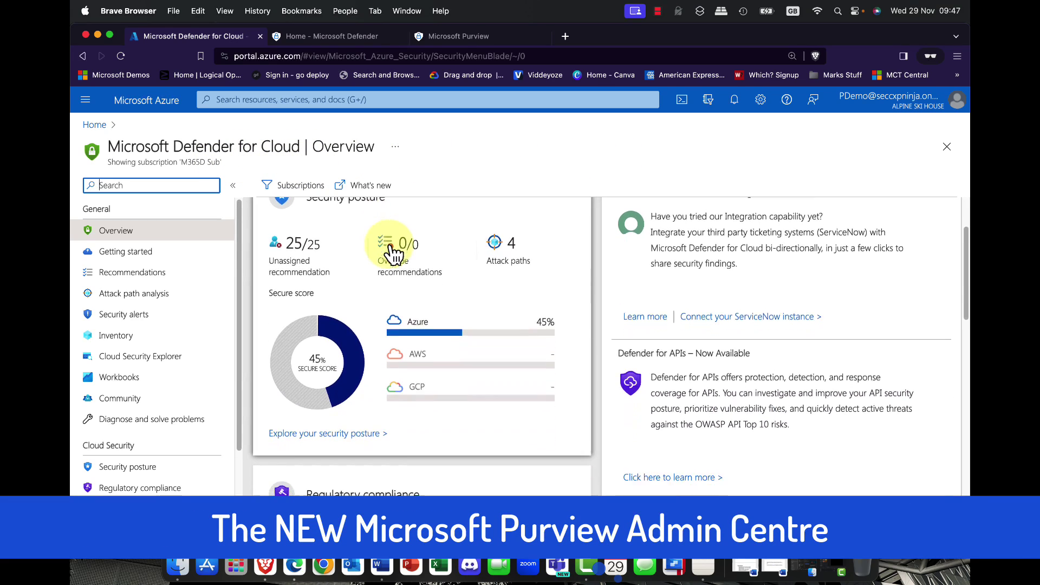
pyautogui.scroll(-2, 393, 254)
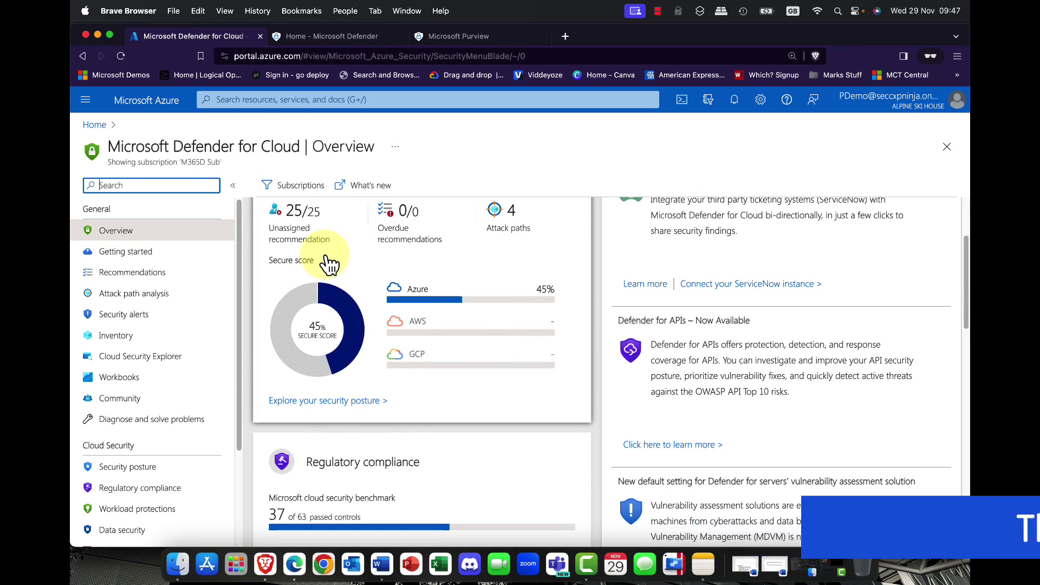
pyautogui.scroll(-1, 325, 262)
pyautogui.scroll(-3, 169, 281)
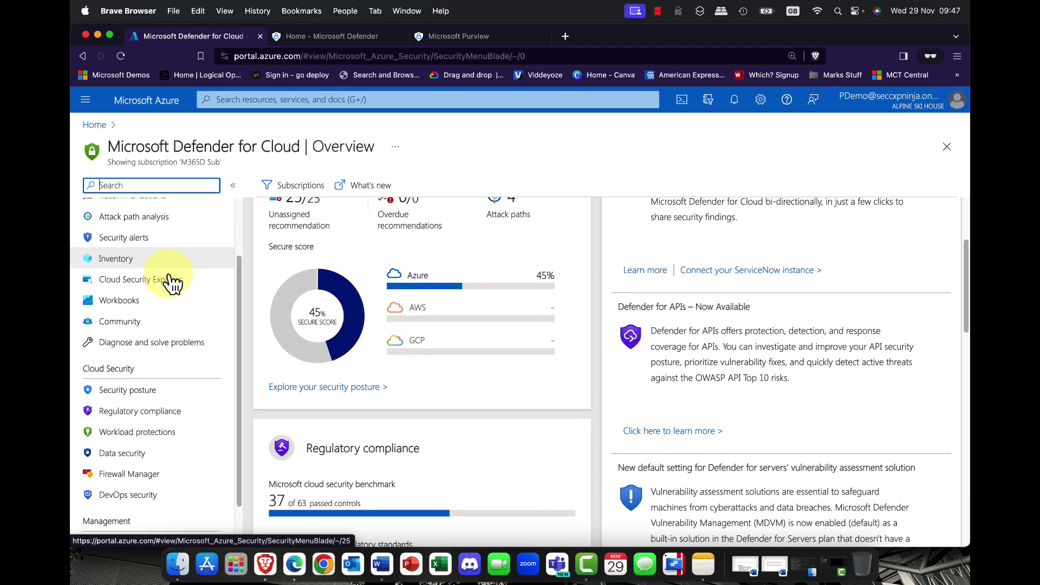
pyautogui.scroll(-2, 170, 282)
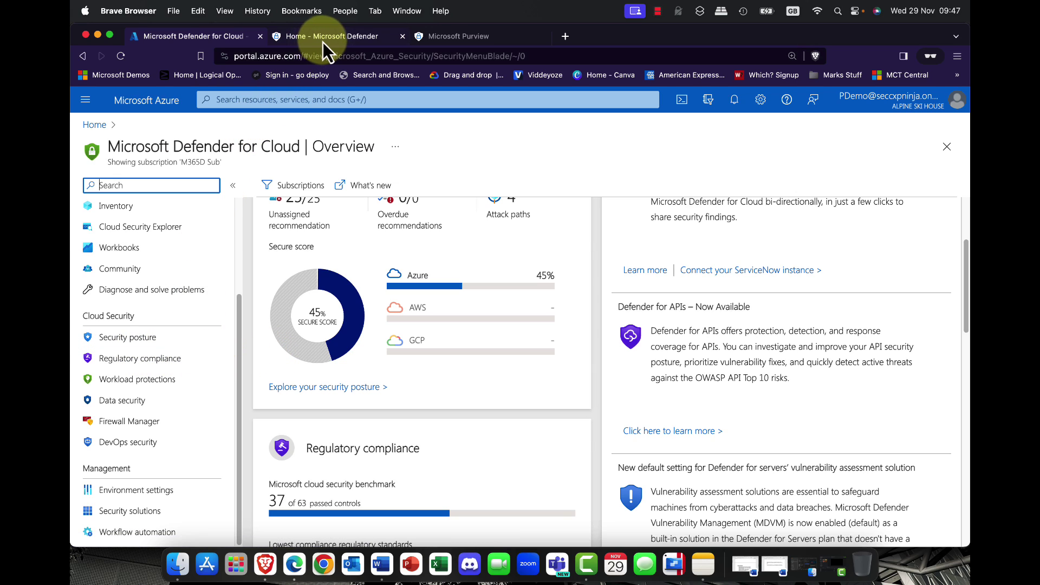
pyautogui.click(457, 39)
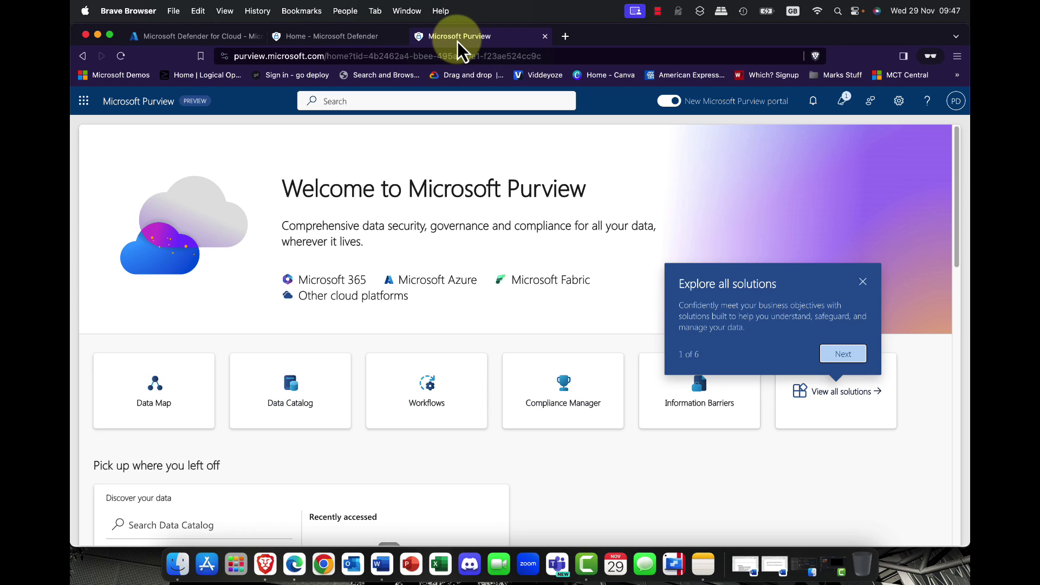
# Step: Dismiss the Explore all solutions tour, look over the Purview home page sections, and open Data Map
pyautogui.click(611, 147)
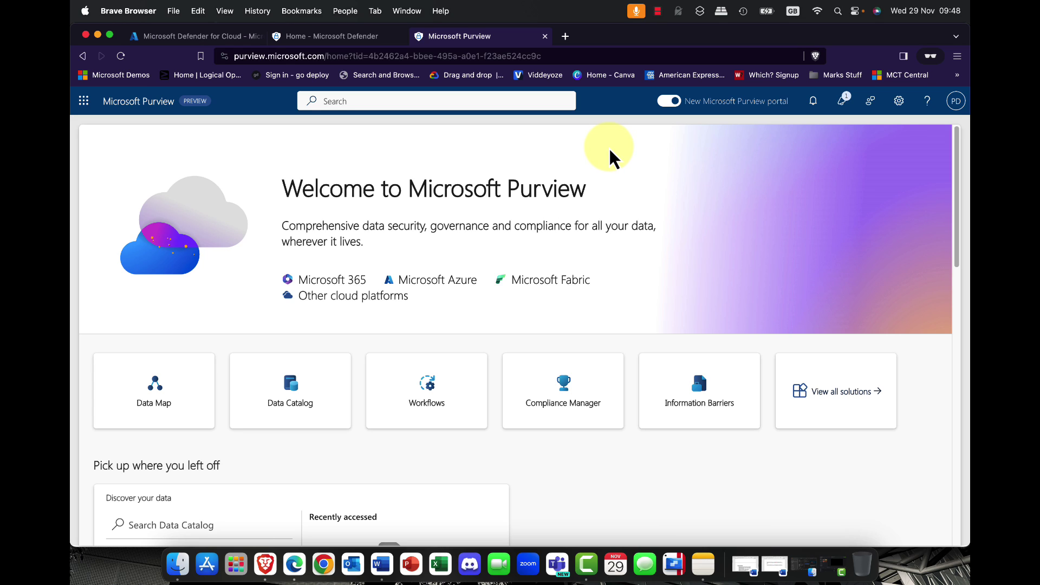
pyautogui.scroll(-5, 608, 148)
pyautogui.scroll(-4, 606, 154)
pyautogui.scroll(-3, 608, 157)
pyautogui.scroll(-6, 609, 158)
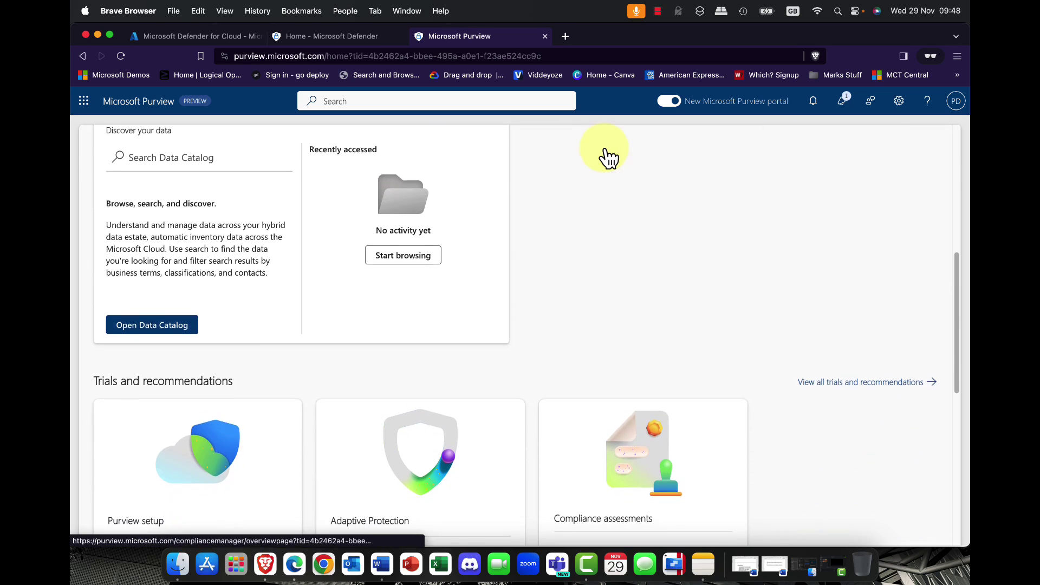
pyautogui.scroll(-6, 605, 156)
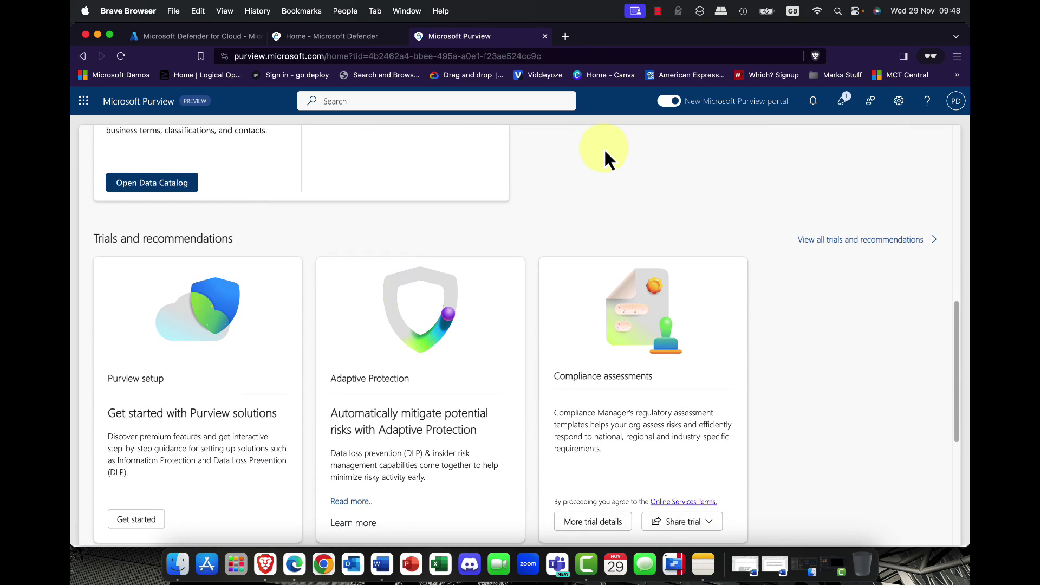
pyautogui.scroll(-6, 604, 151)
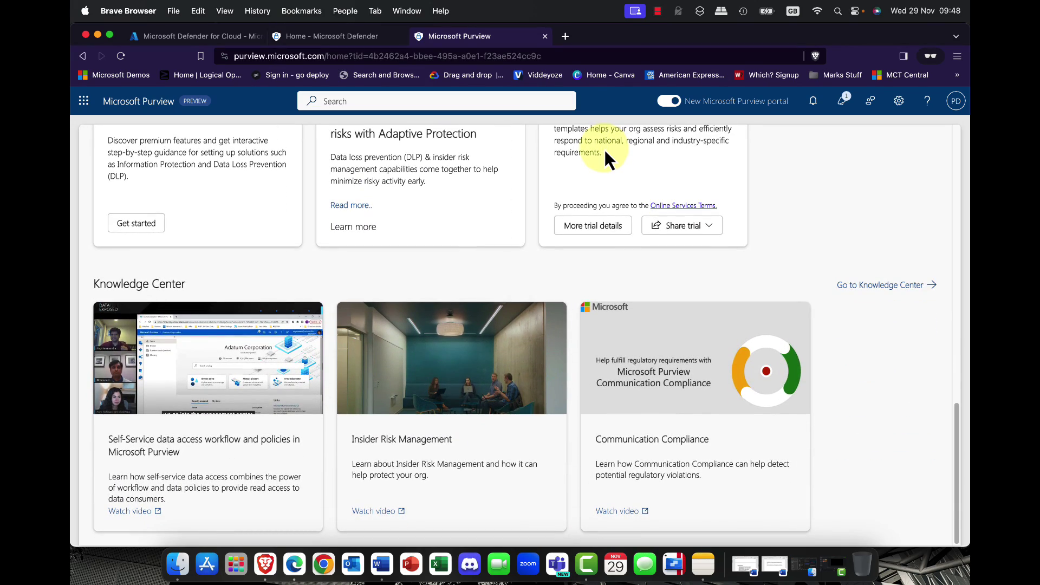
pyautogui.scroll(20, 605, 153)
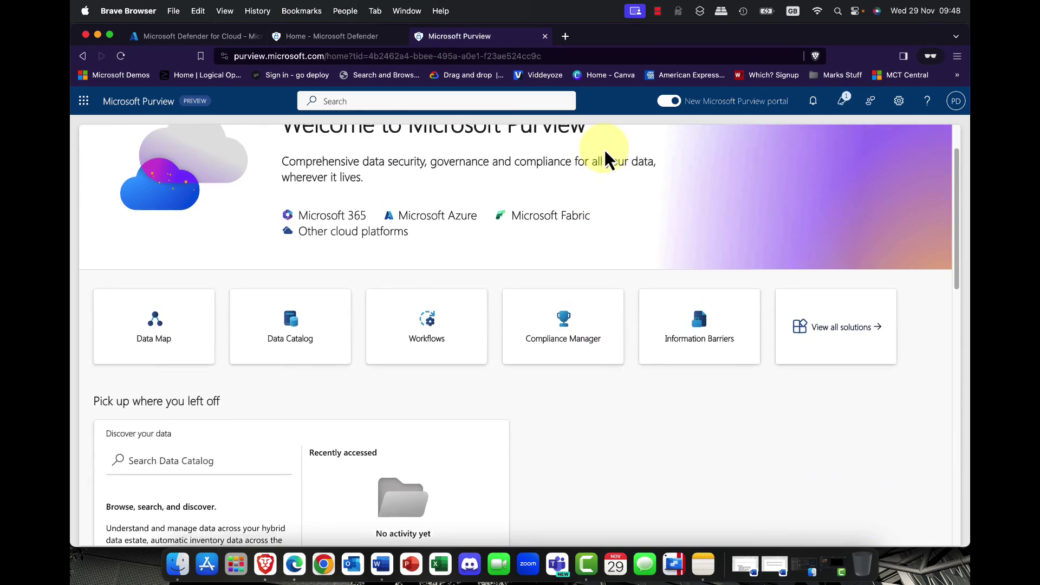
pyautogui.scroll(2, 605, 157)
pyautogui.click(176, 402)
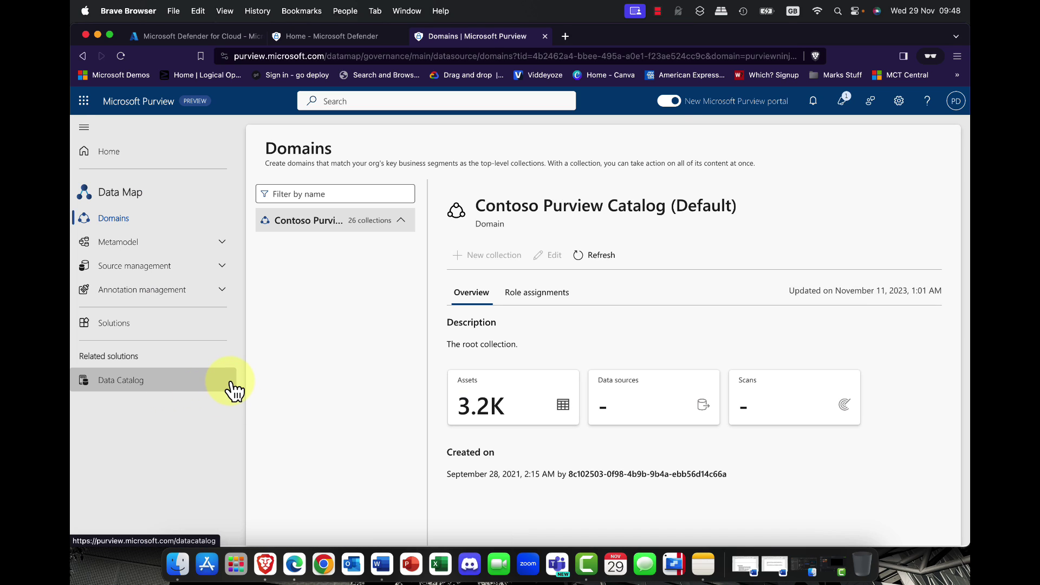
# Step: View the Data Map metamodel Asset types, then go back through Domains to the Purview home page
pyautogui.click(158, 252)
pyautogui.click(157, 267)
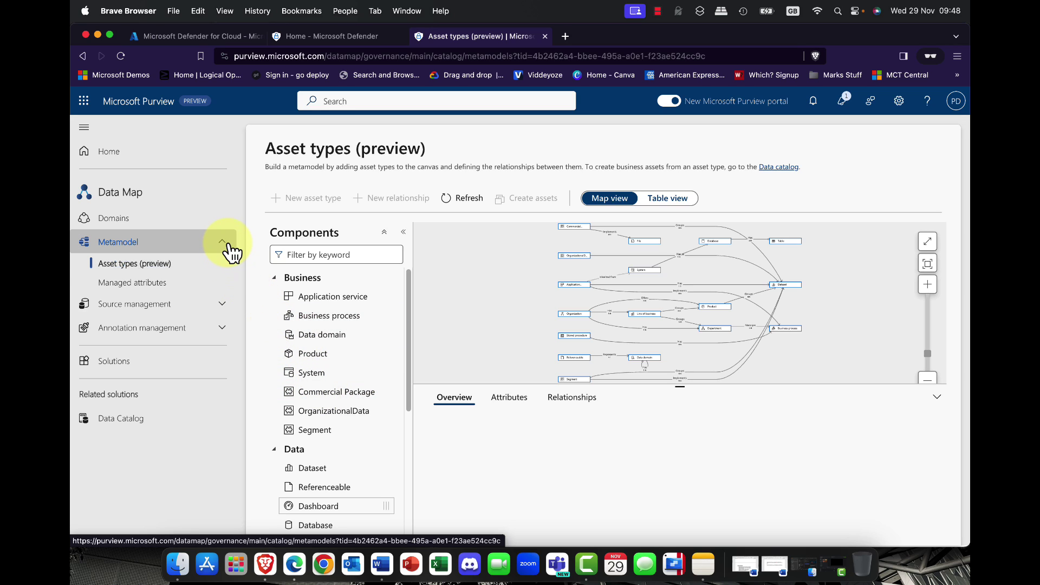
pyautogui.click(144, 217)
pyautogui.click(116, 157)
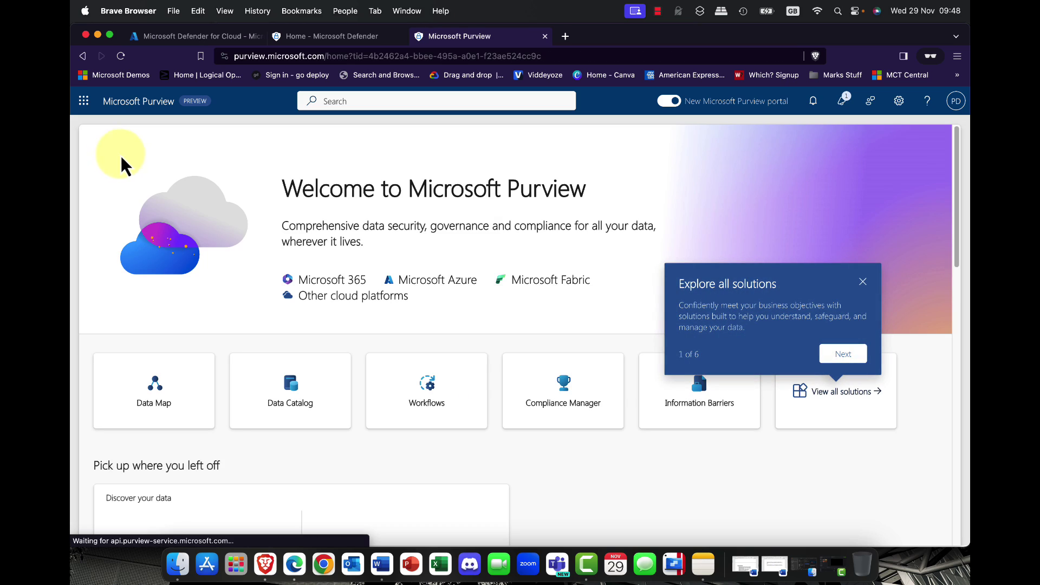
# Step: Open the Data Catalog and look over its browse options
pyautogui.click(290, 406)
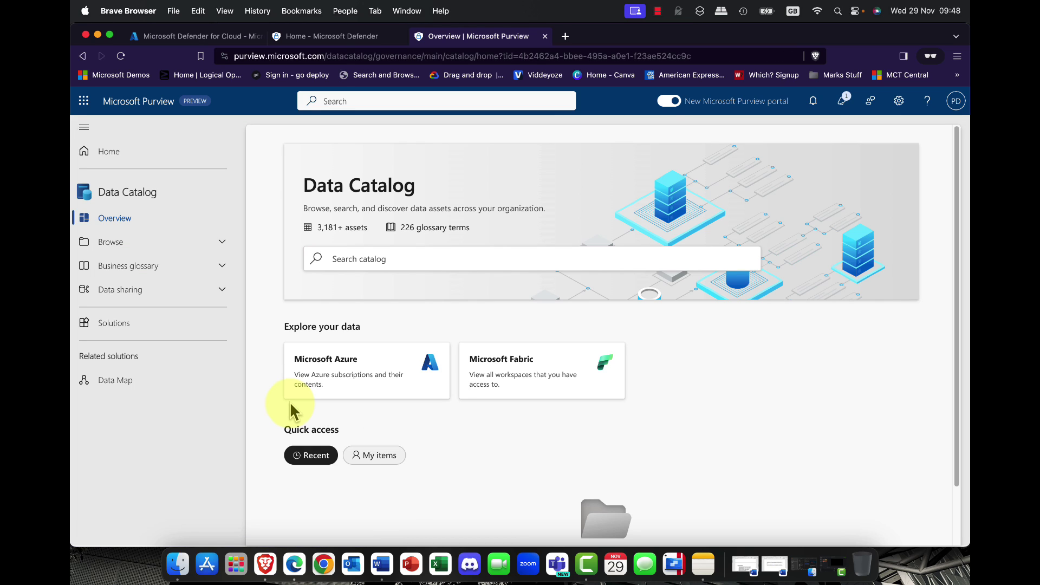
pyautogui.scroll(-2, 352, 411)
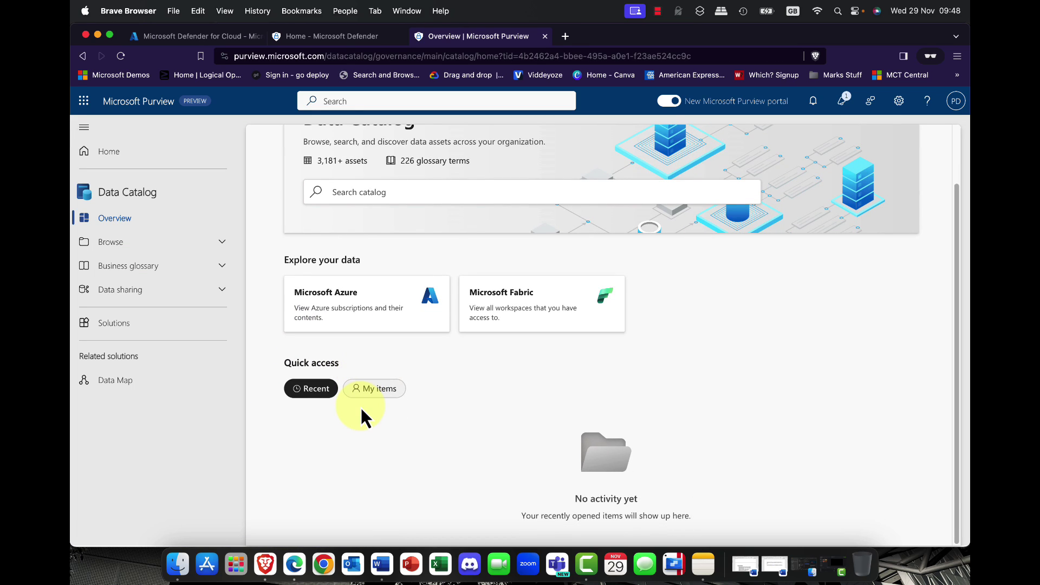
pyautogui.click(111, 246)
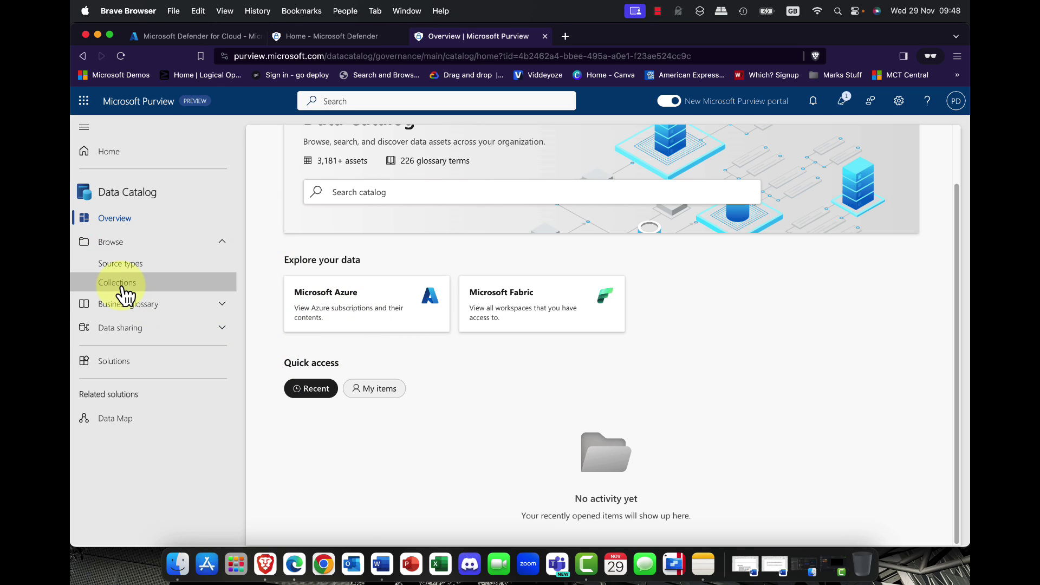
pyautogui.scroll(2, 388, 355)
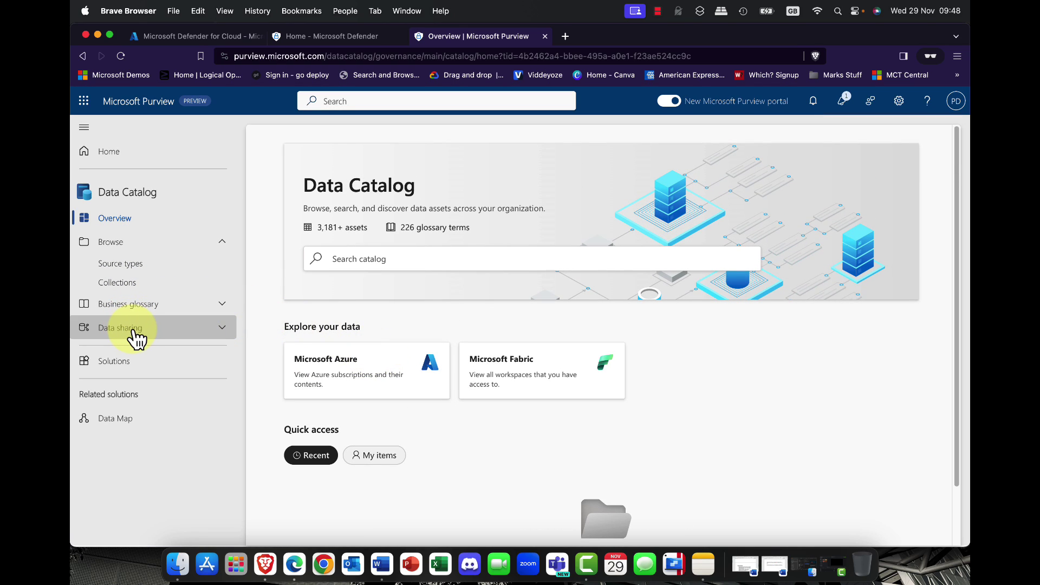
# Step: Check the Data sharing Shares page (0 sent, 0 received) and shared sources, then return home
pyautogui.click(208, 331)
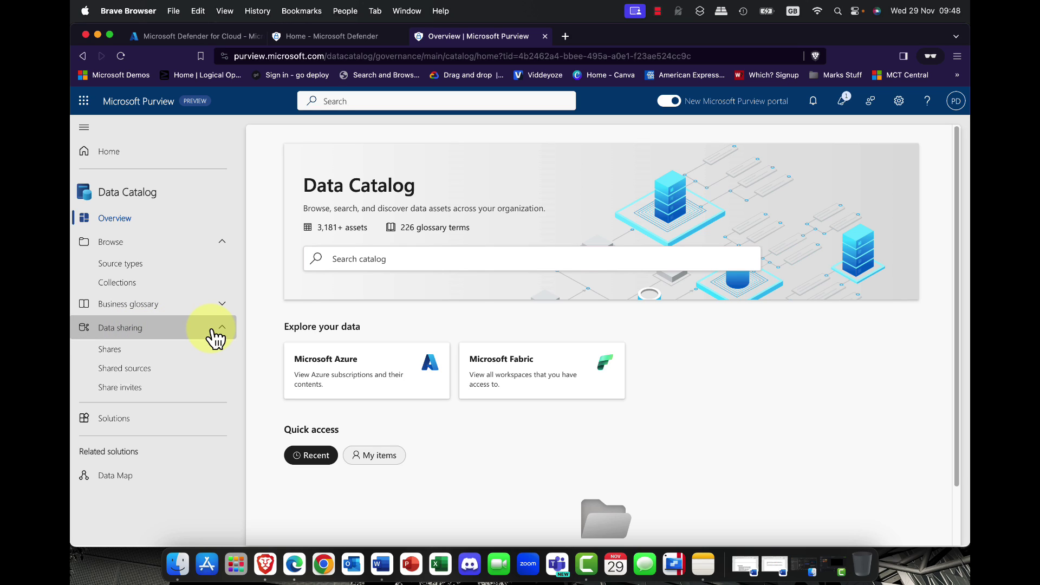
pyautogui.click(124, 348)
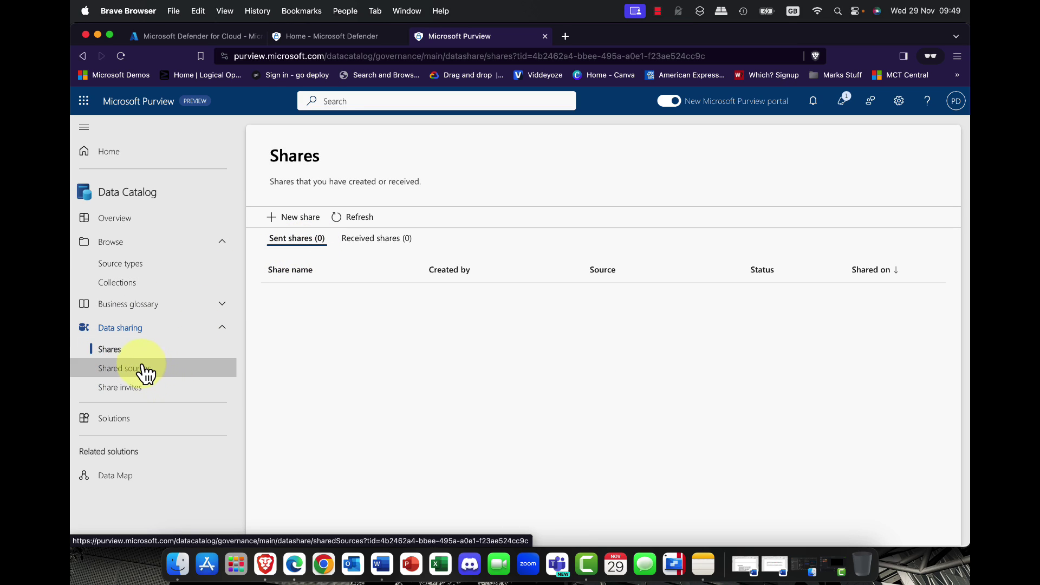
pyautogui.click(145, 372)
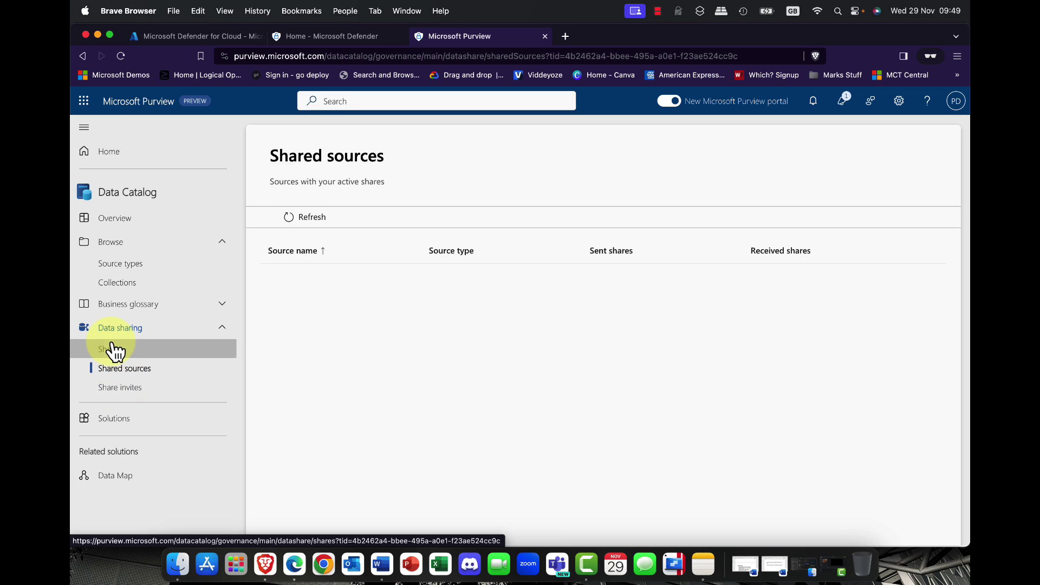
pyautogui.click(122, 349)
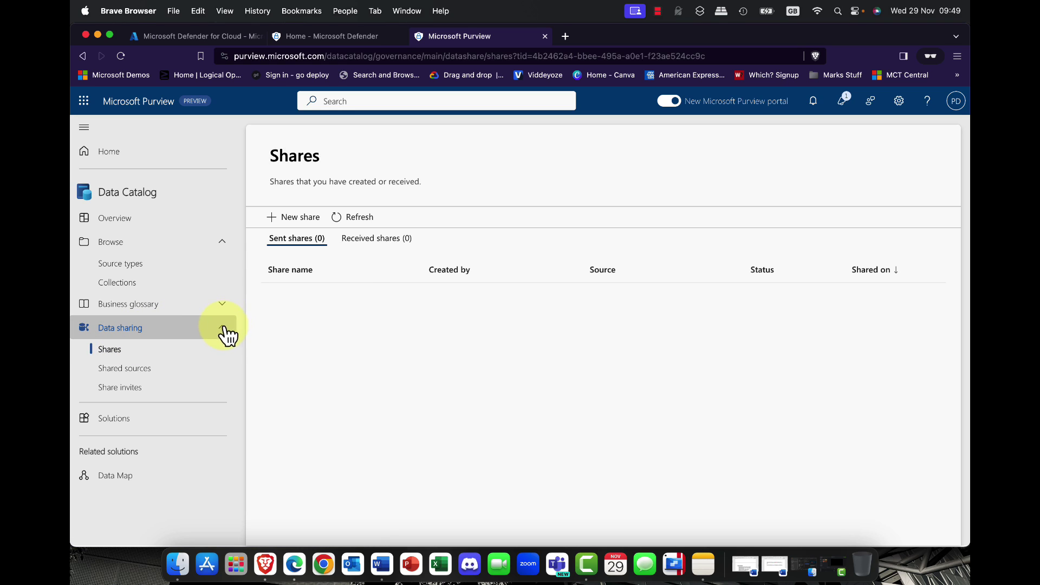
pyautogui.scroll(5, 210, 346)
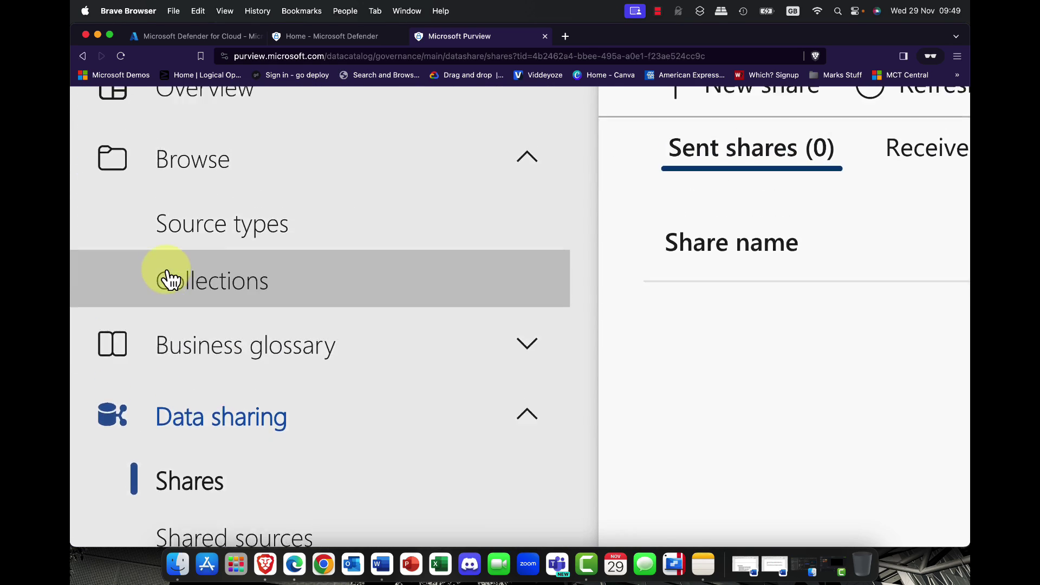
pyautogui.scroll(-5, 236, 290)
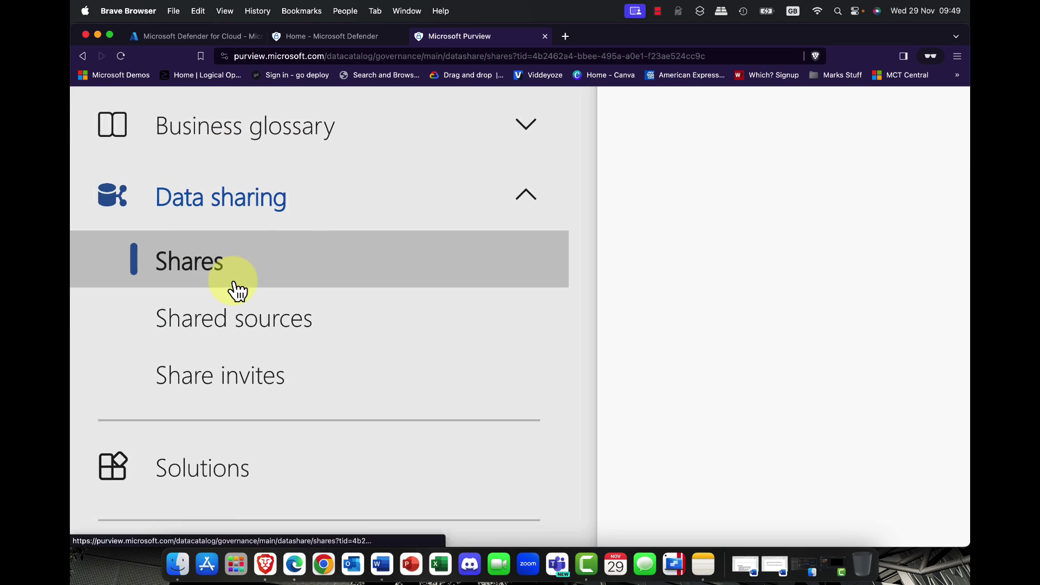
pyautogui.click(234, 284)
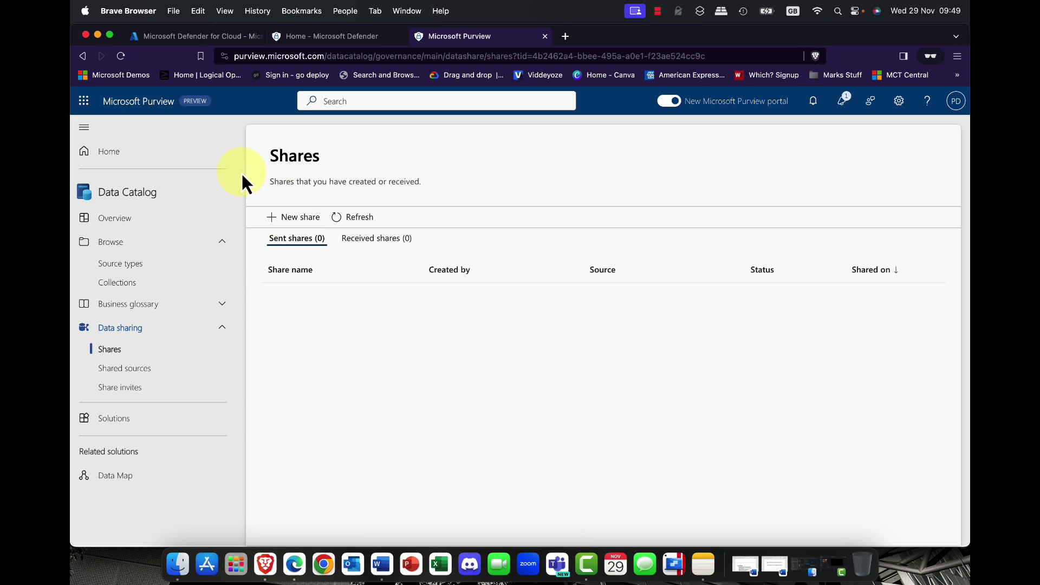
pyautogui.click(122, 151)
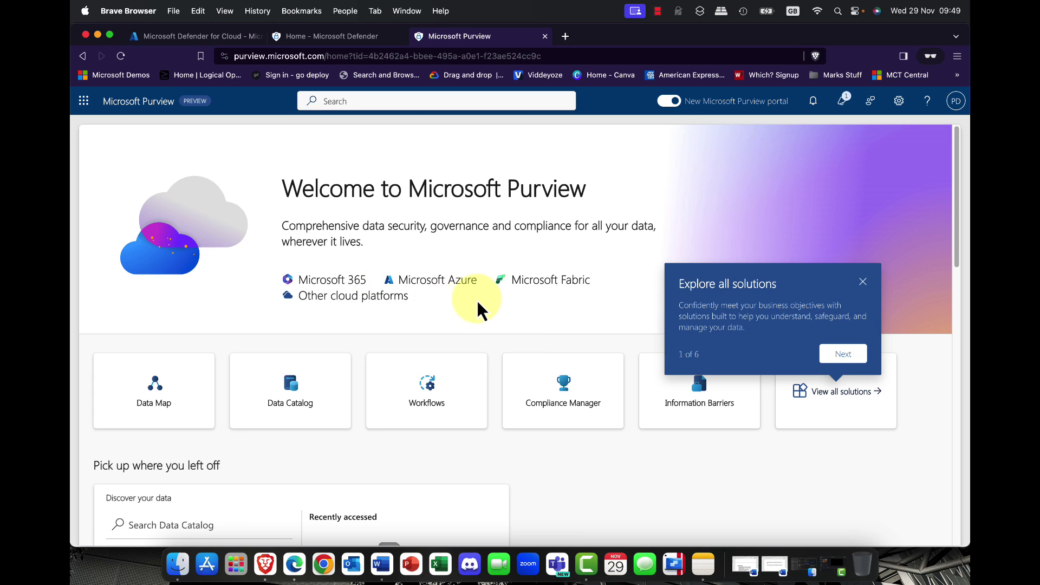
# Step: Open Compliance Manager, dismiss its tip, and view Improvement actions, Assessments and Policies
pyautogui.click(569, 398)
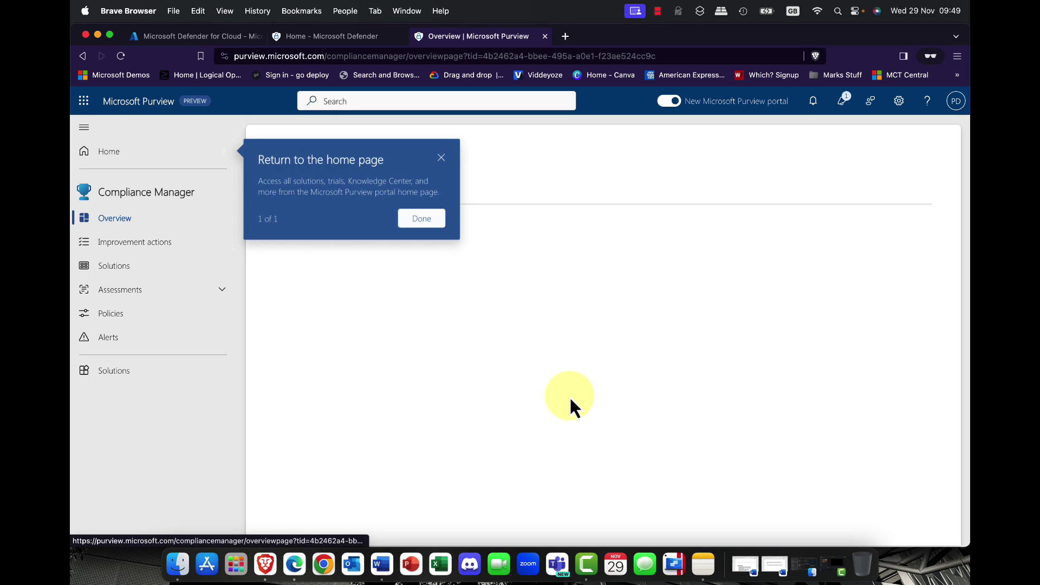
pyautogui.click(443, 157)
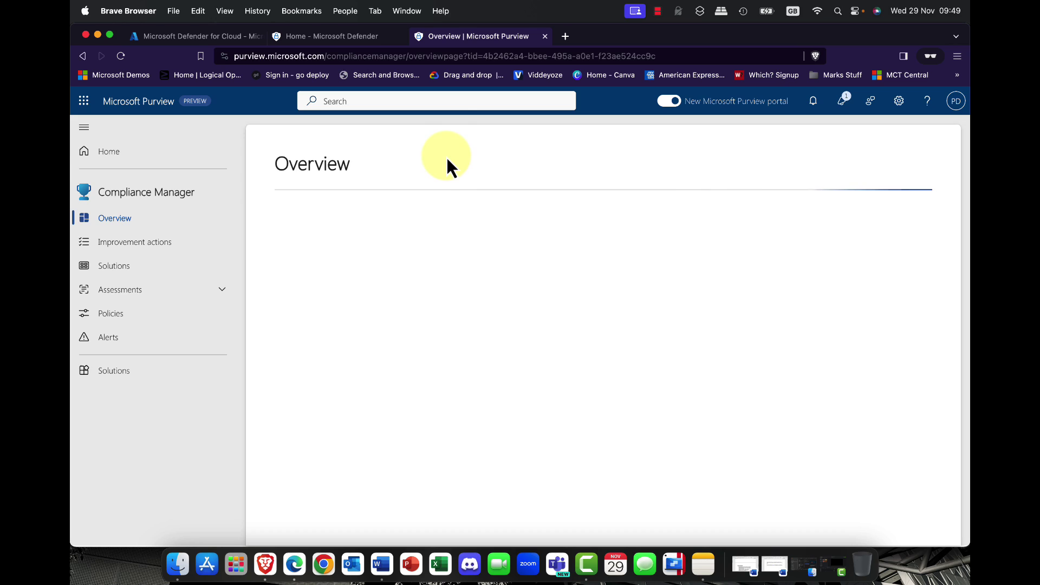
pyautogui.click(144, 241)
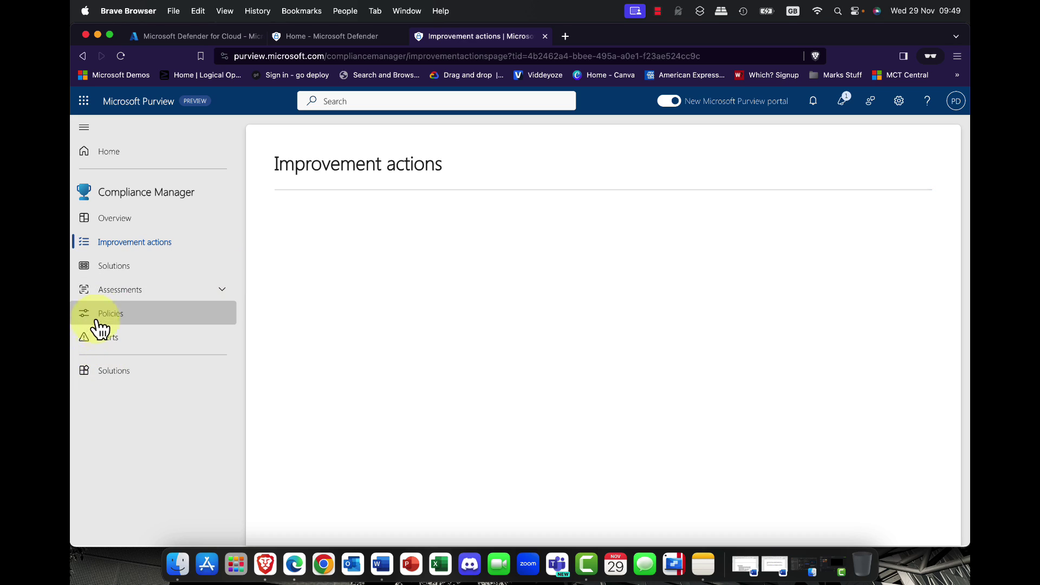
pyautogui.click(115, 293)
pyautogui.click(116, 314)
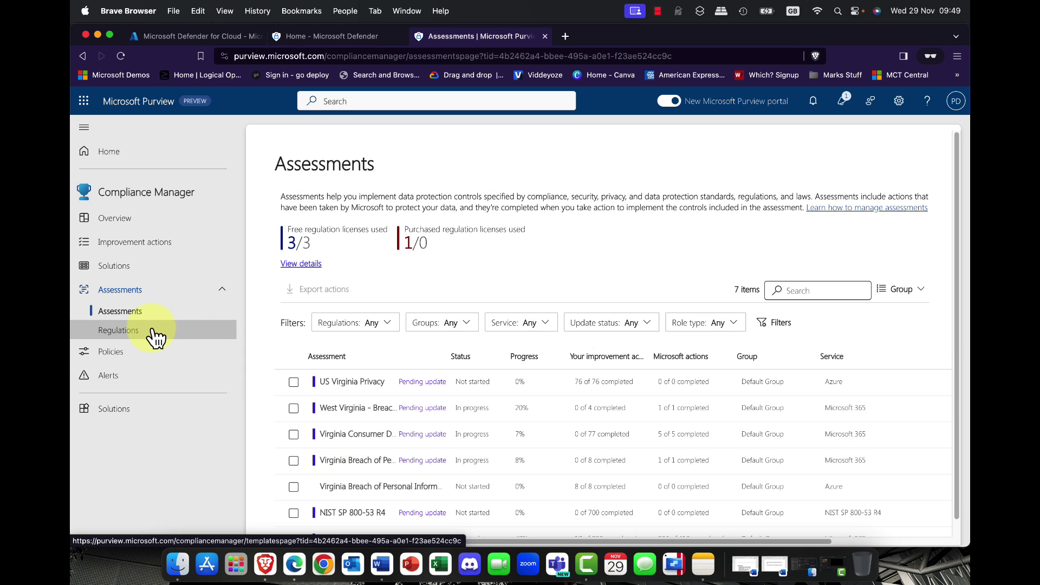
pyautogui.click(123, 355)
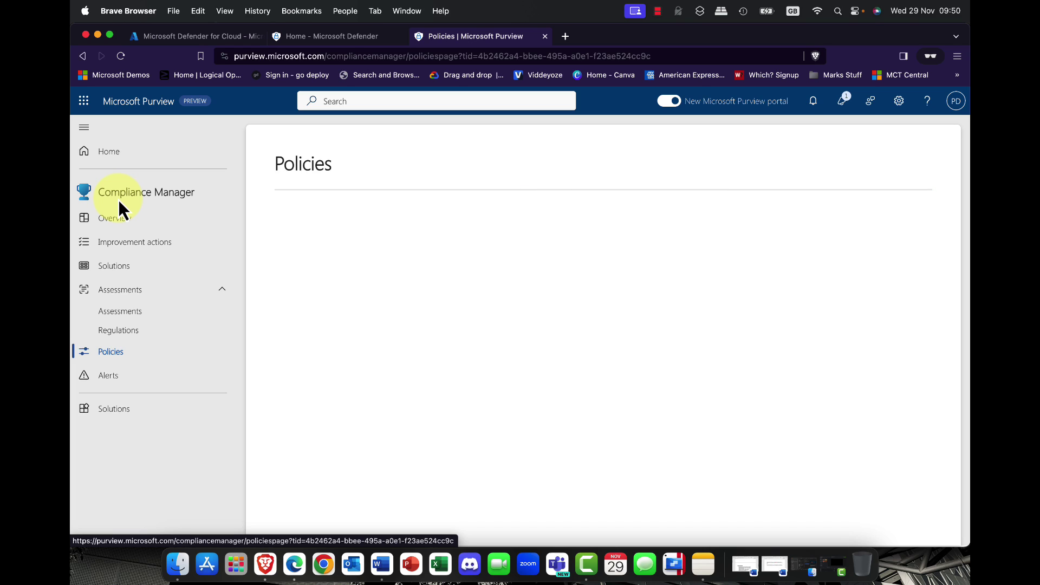
# Step: Dismiss the home tour, browse the full View all solutions catalogue, and return to the Purview welcome page
pyautogui.click(105, 152)
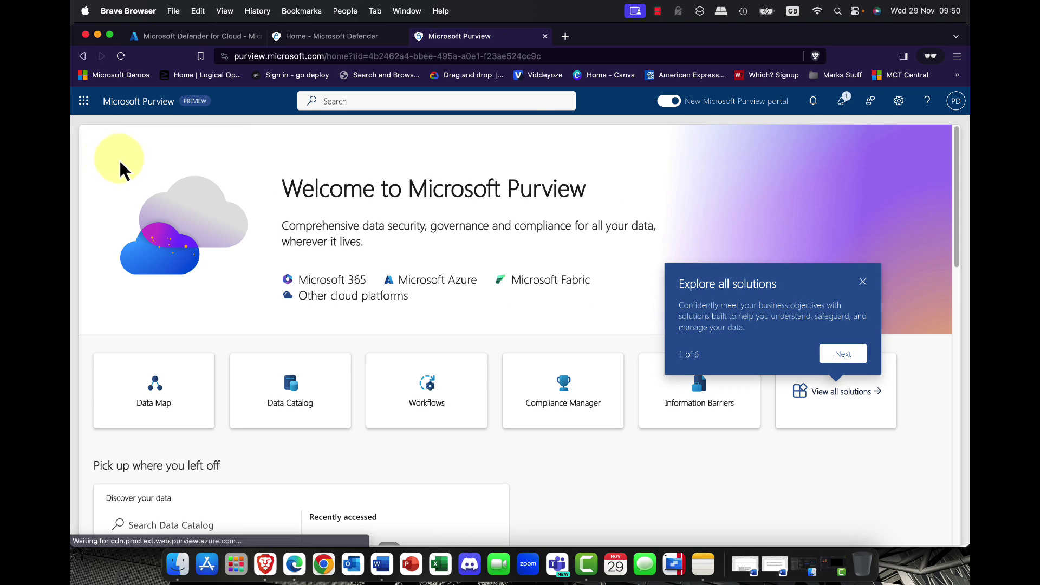
pyautogui.click(931, 393)
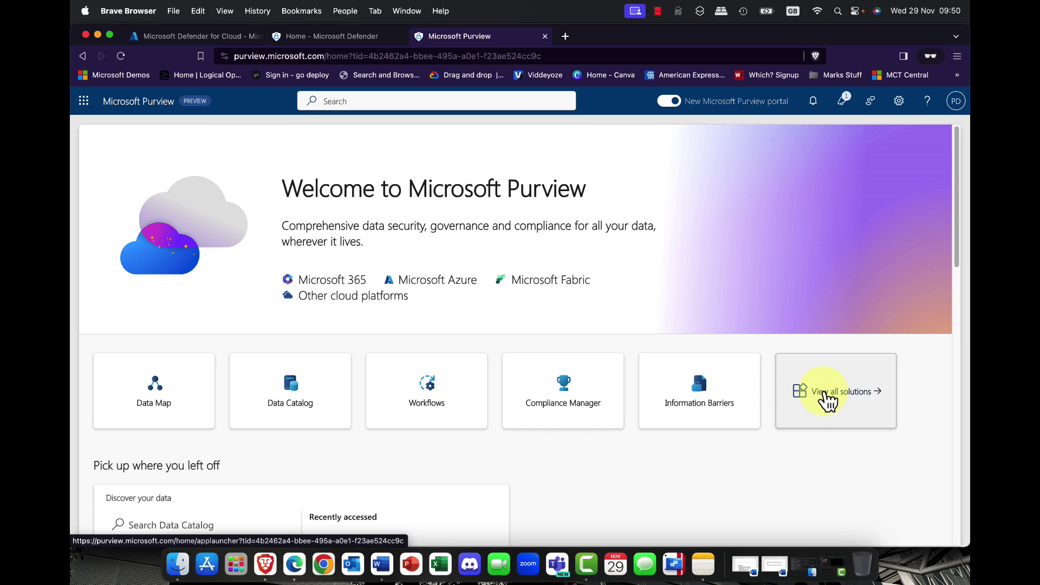
pyautogui.click(837, 399)
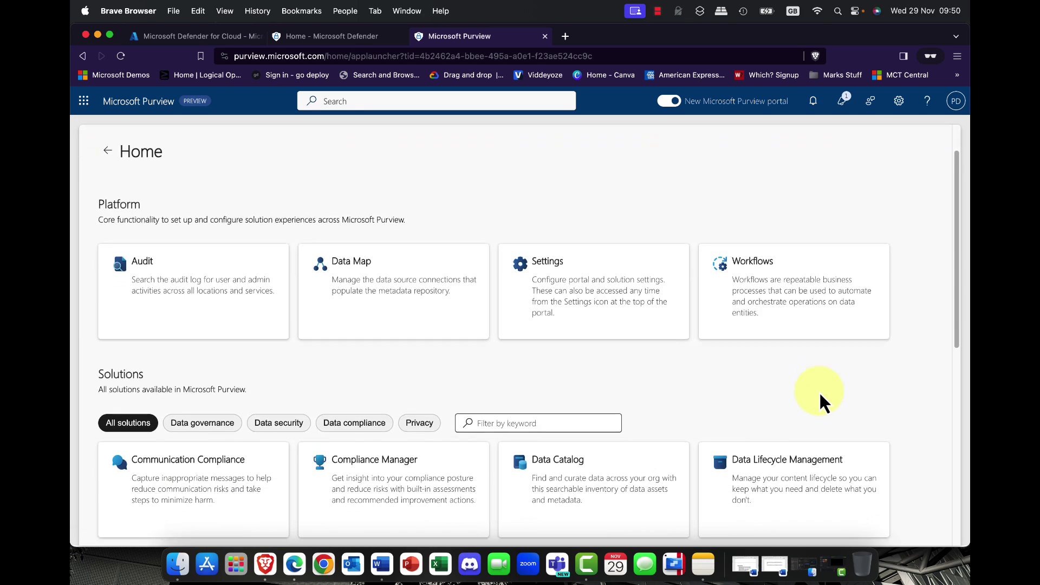
pyautogui.scroll(-5, 818, 391)
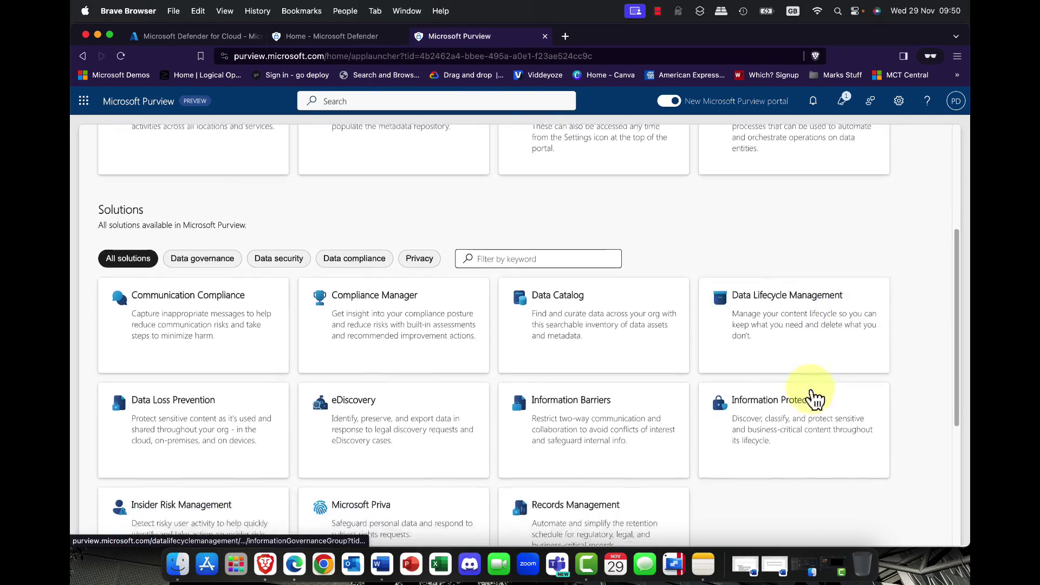
pyautogui.scroll(-3, 815, 400)
pyautogui.scroll(-2, 811, 389)
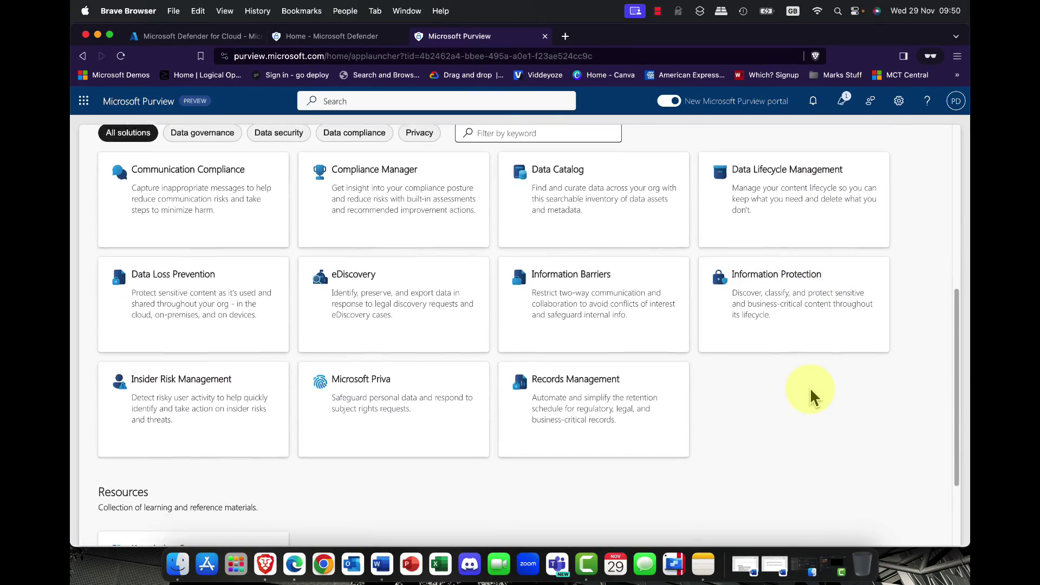
pyautogui.scroll(2, 810, 388)
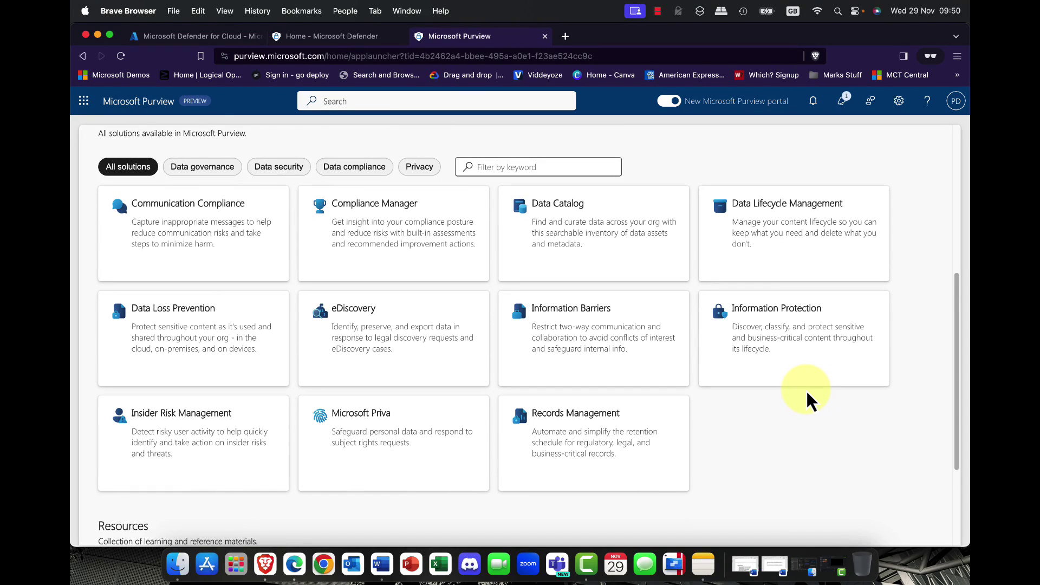
pyautogui.scroll(-3, 807, 390)
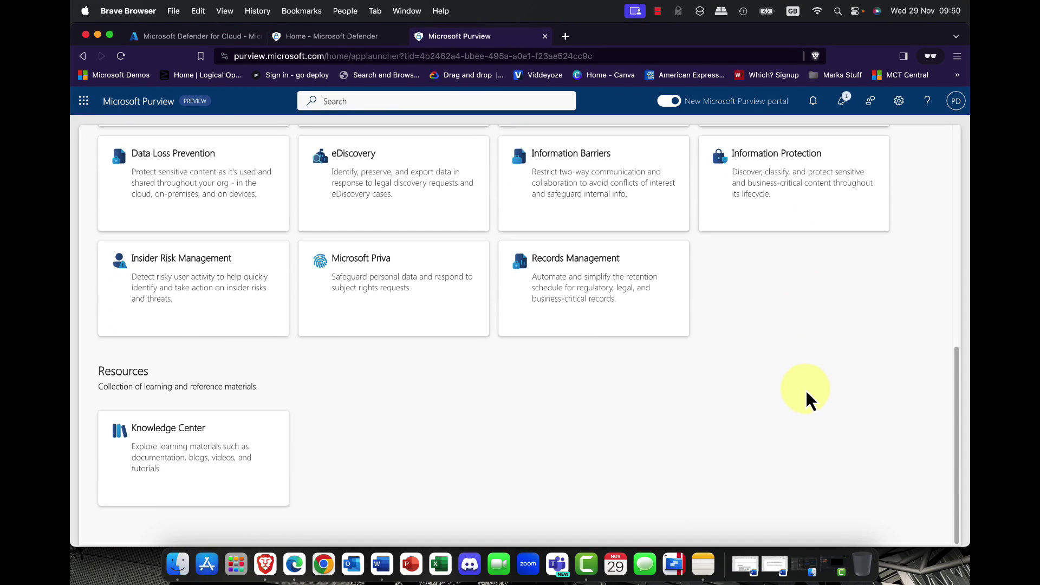
pyautogui.scroll(10, 805, 388)
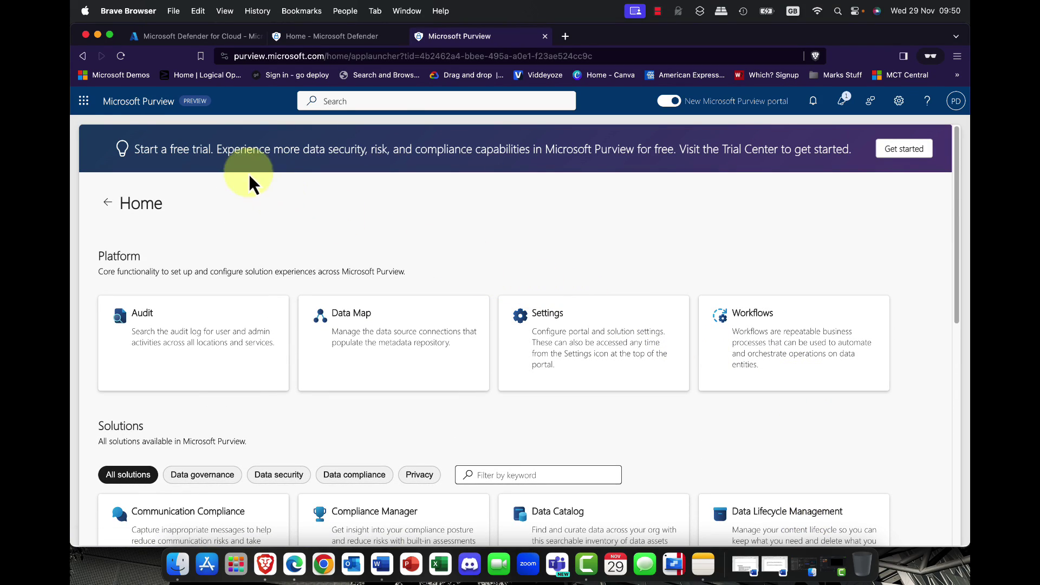
pyautogui.click(146, 103)
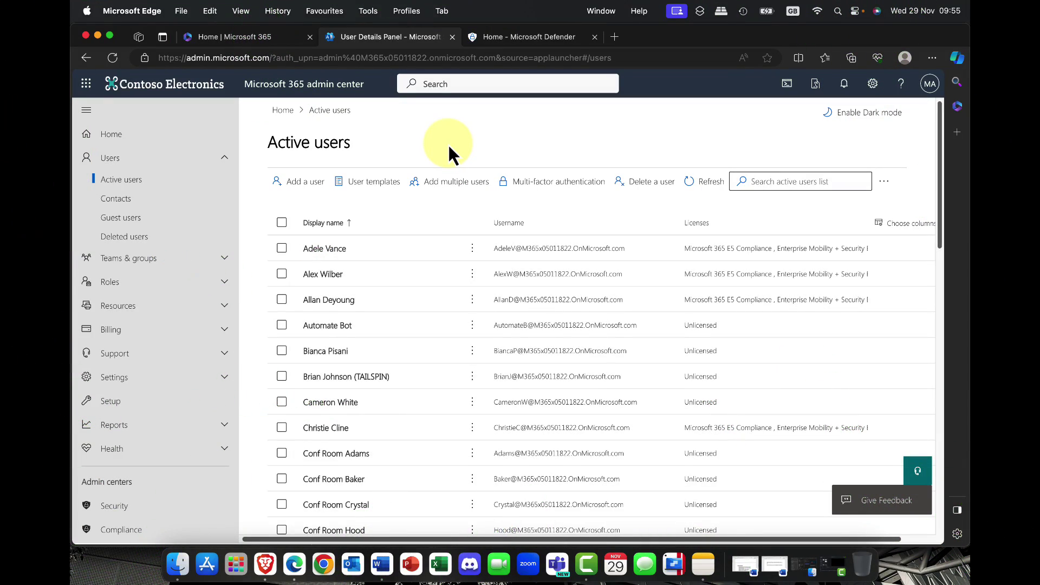
# Step: Open the first active user's account details and scroll through them
pyautogui.hscroll(1, 325, 265)
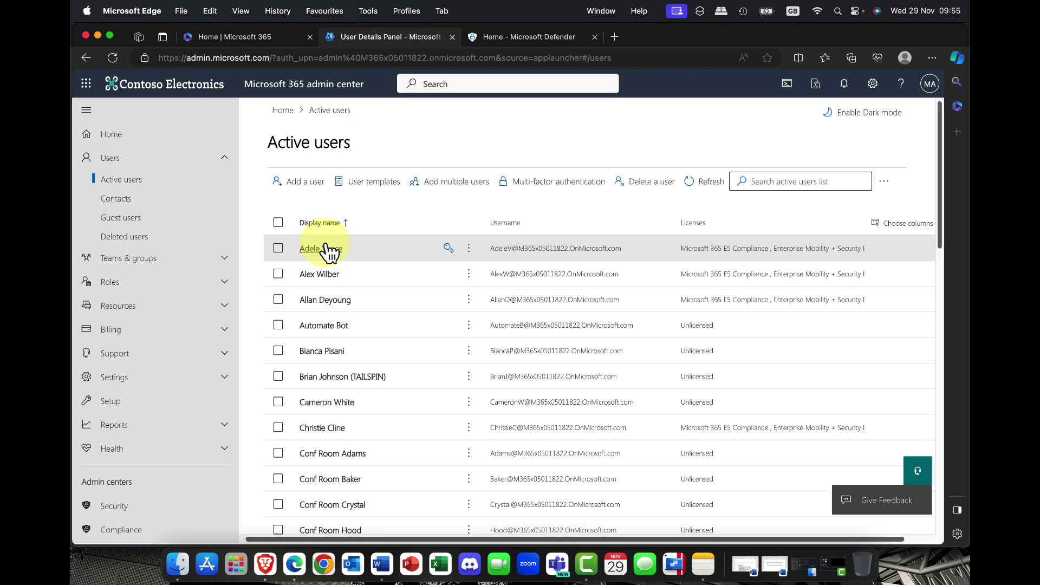
pyautogui.click(325, 248)
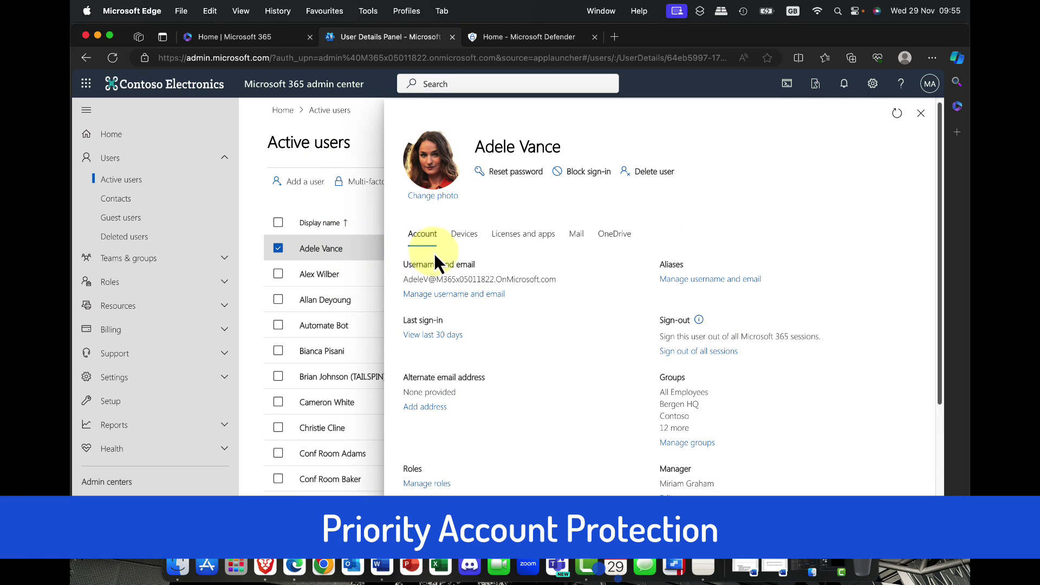
pyautogui.scroll(-5, 439, 257)
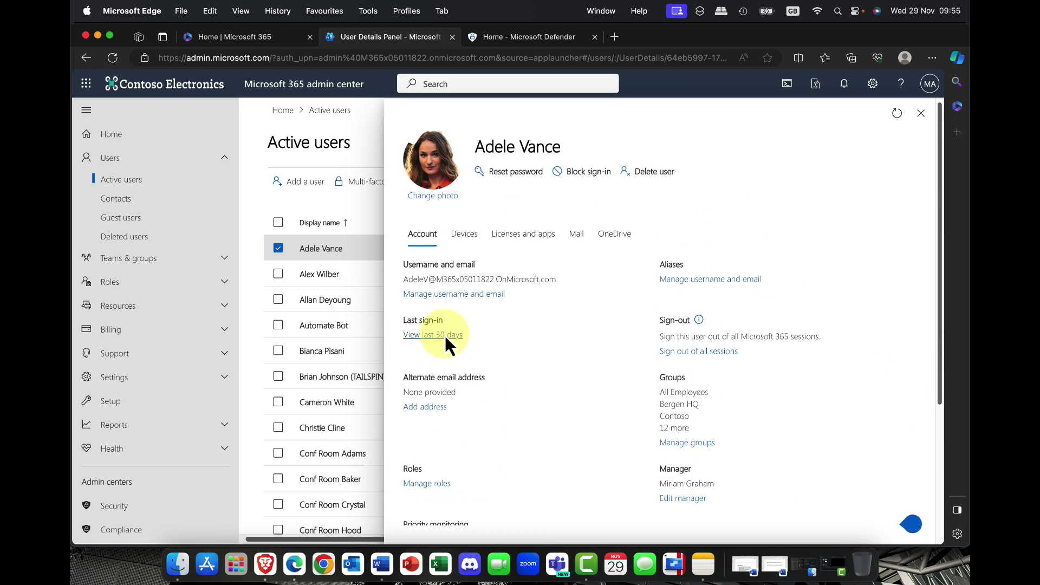
pyautogui.scroll(-5, 444, 333)
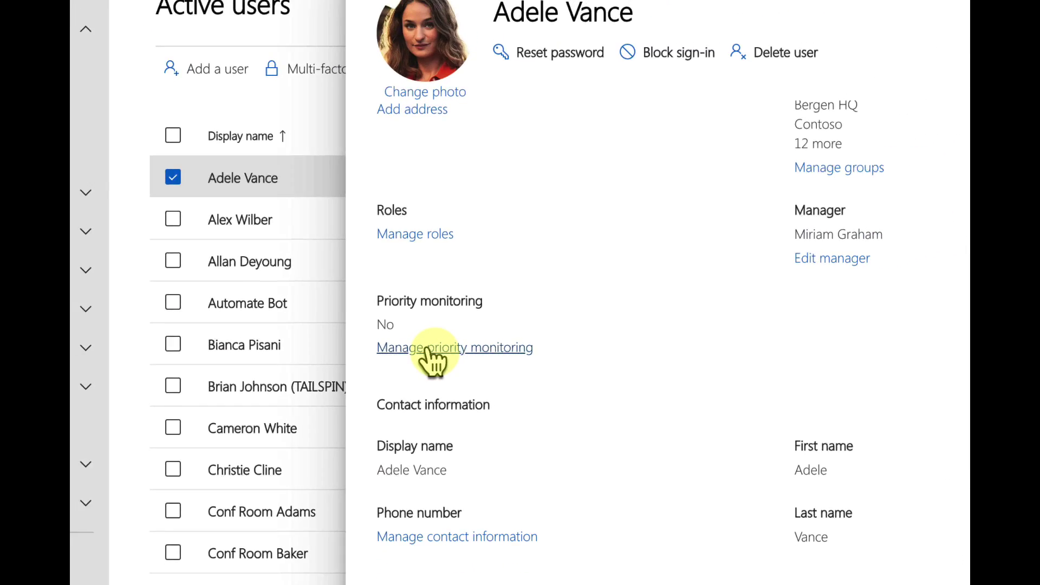
# Step: Check the user's priority monitoring setting, leave it off, close the panel and deselect the user
pyautogui.rightClick(436, 348)
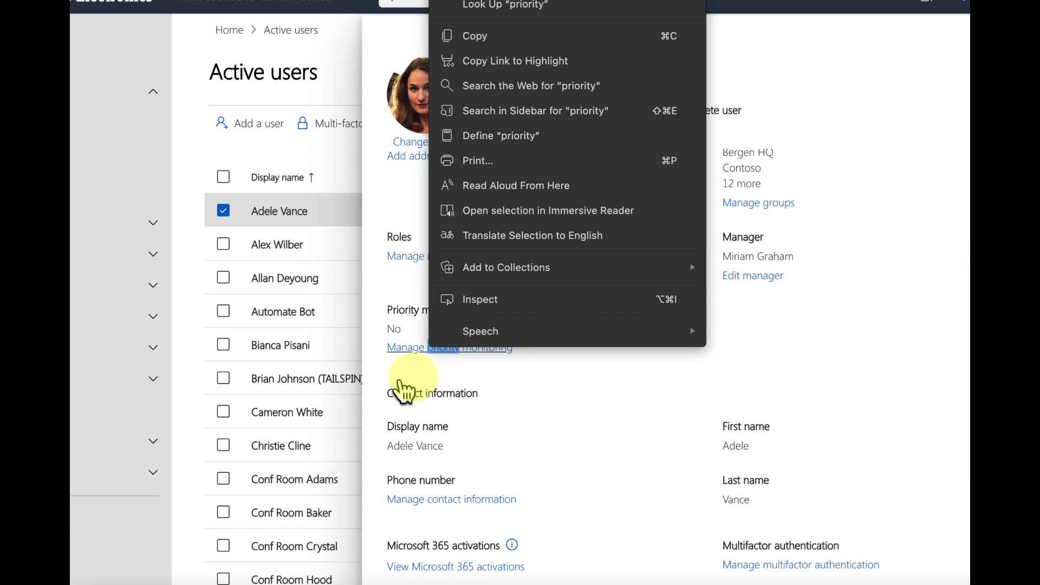
pyautogui.press('Escape')
pyautogui.click(425, 349)
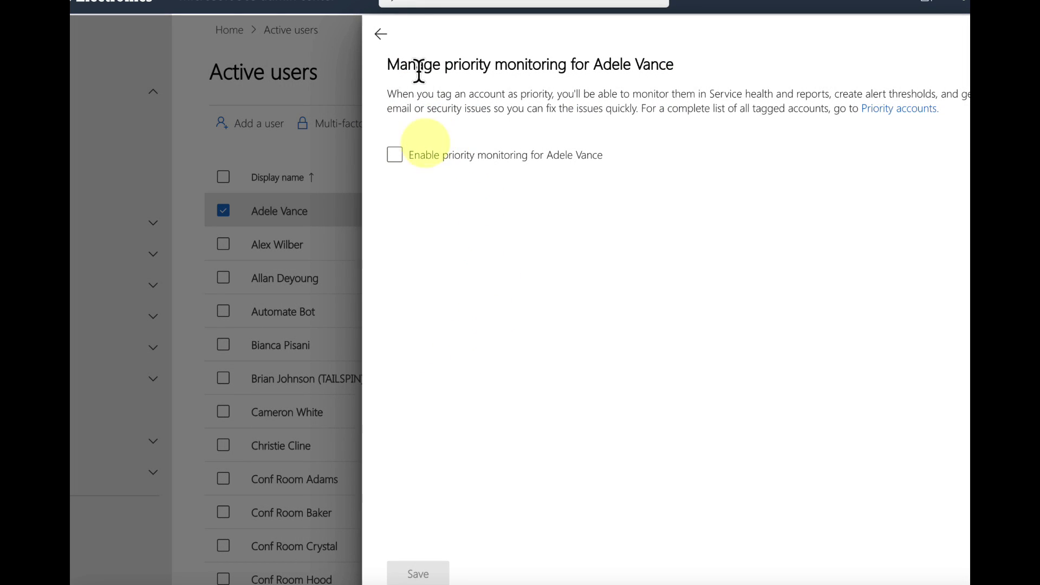
pyautogui.click(453, 158)
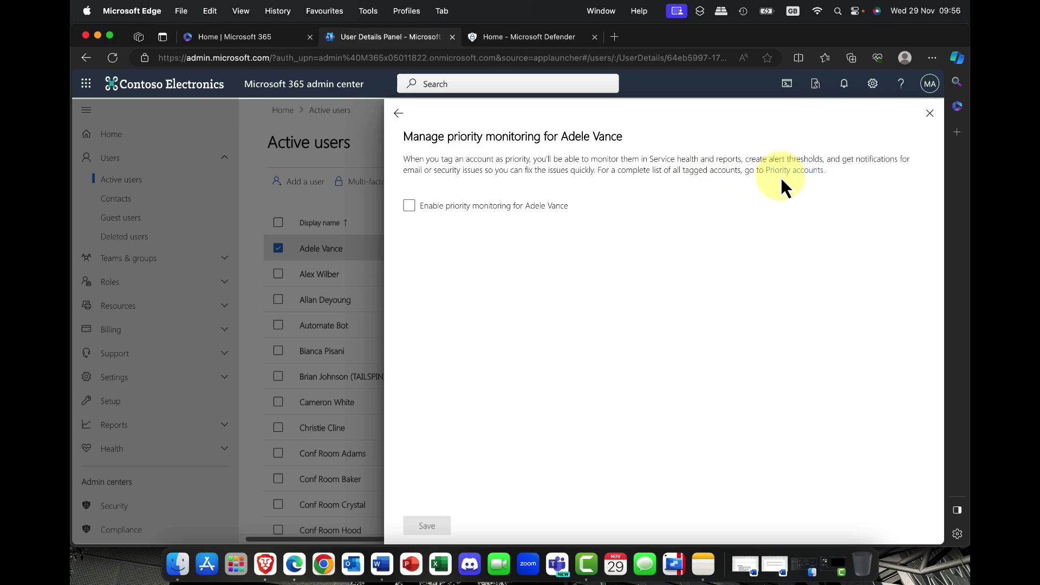
pyautogui.click(930, 114)
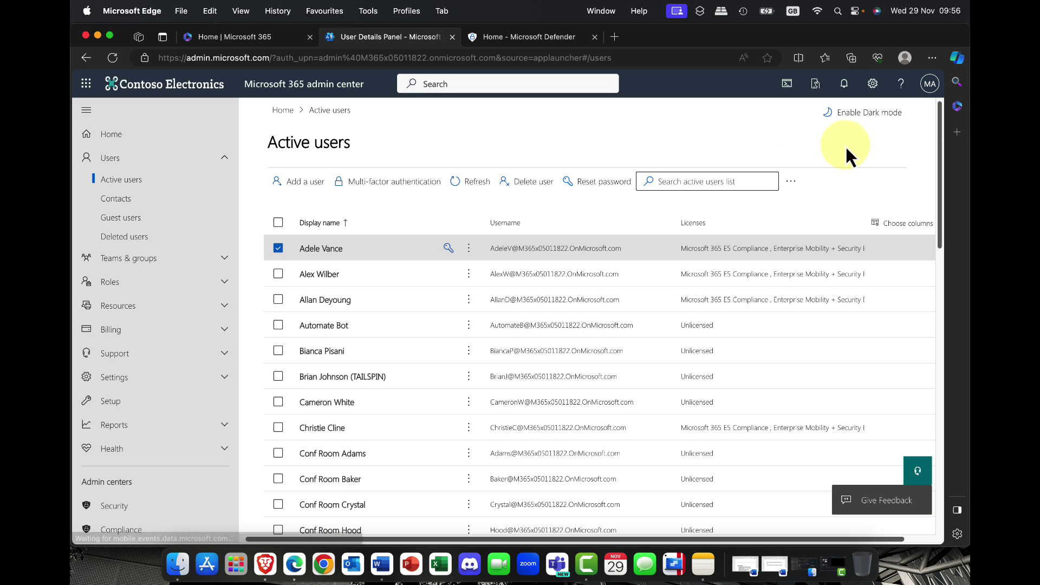
pyautogui.click(279, 249)
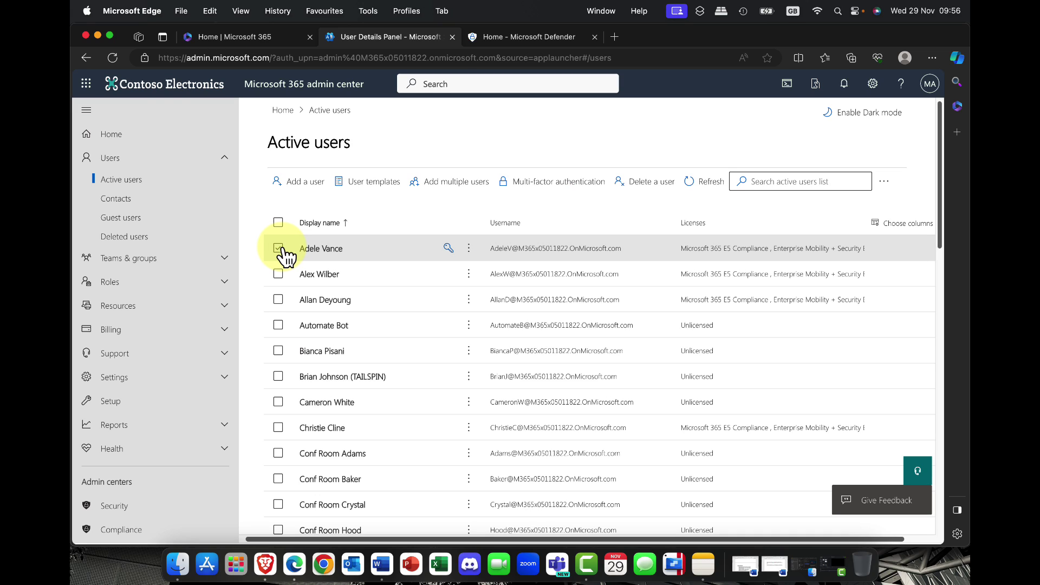
# Step: Switch to Microsoft Defender and open the Email & collaboration settings
pyautogui.click(538, 37)
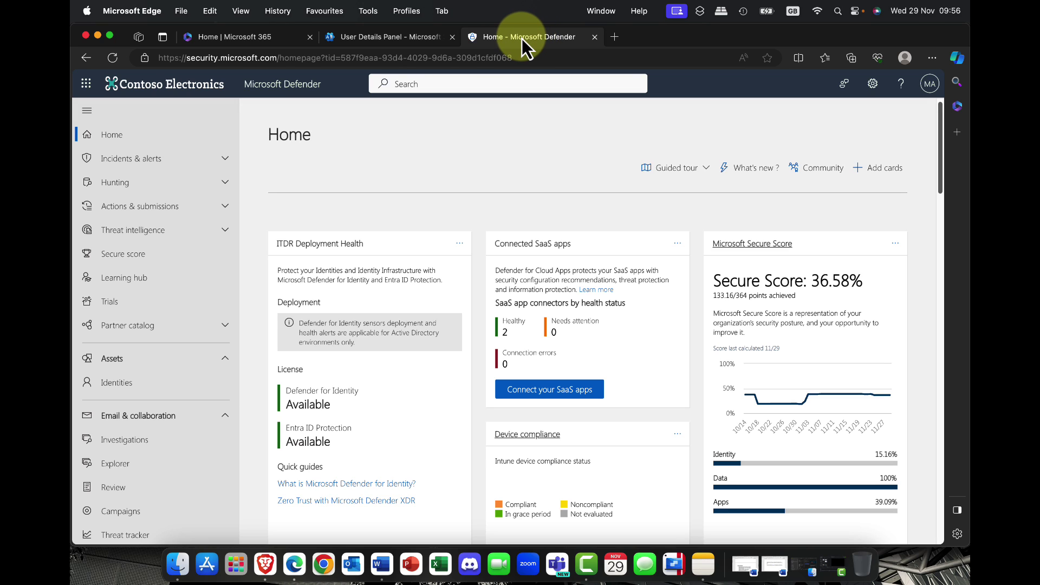
pyautogui.scroll(-10, 174, 327)
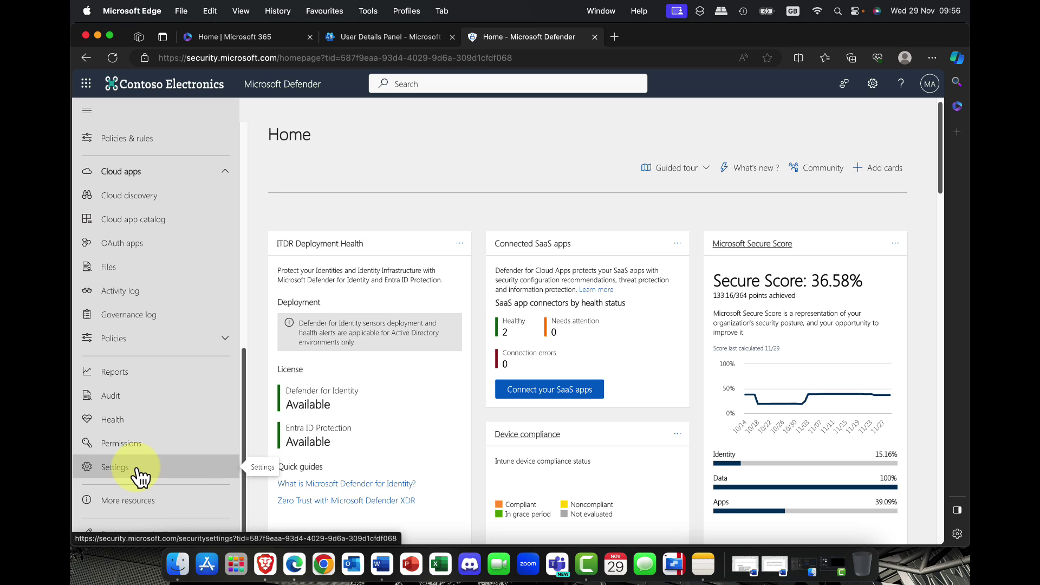
pyautogui.click(138, 469)
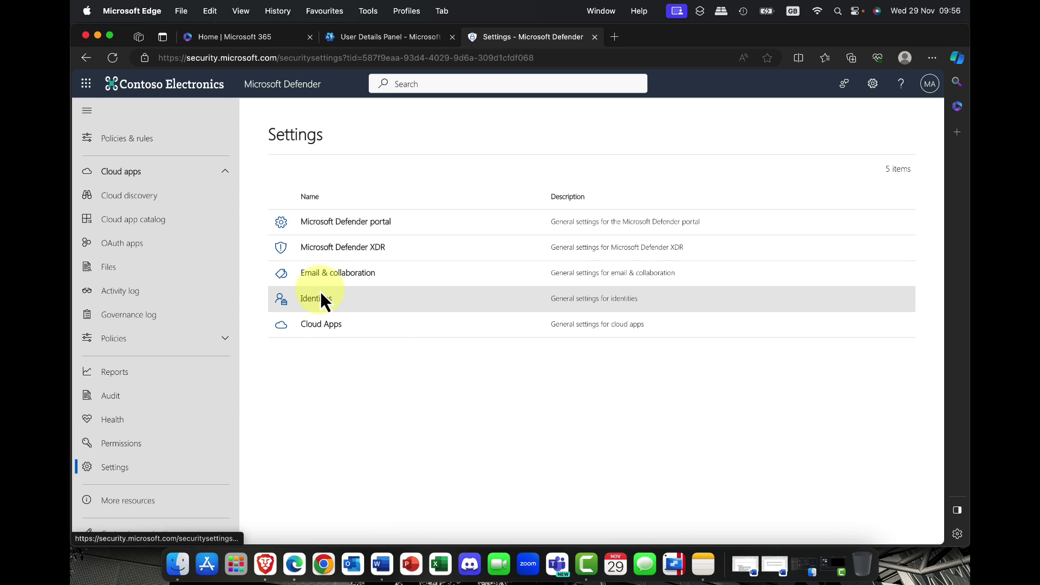
pyautogui.click(323, 275)
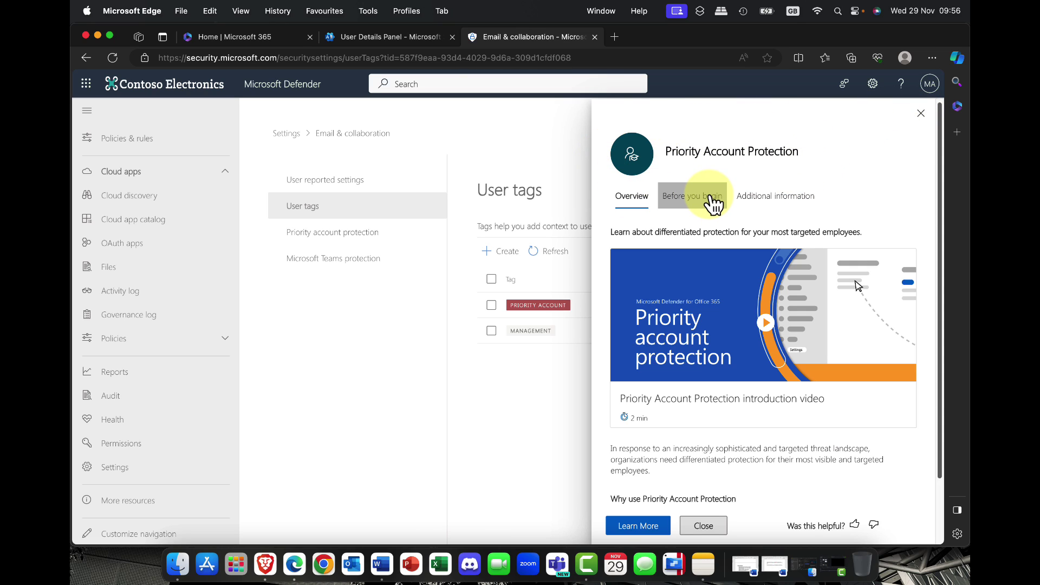
# Step: Watch the Priority Account Protection intro, then close that panel to reach the User tags list
pyautogui.click(690, 300)
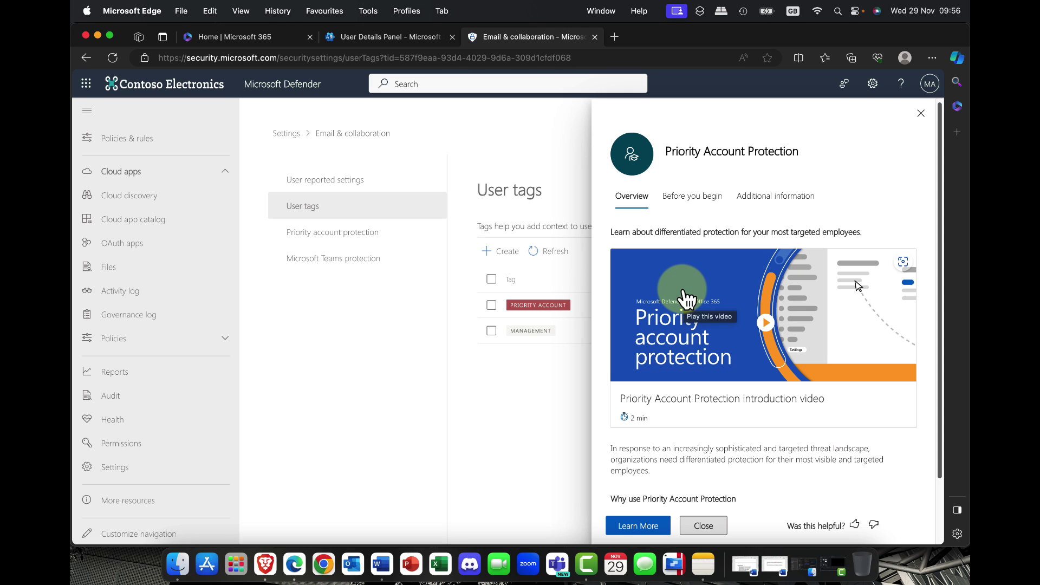
pyautogui.scroll(-2, 687, 299)
pyautogui.scroll(2, 686, 445)
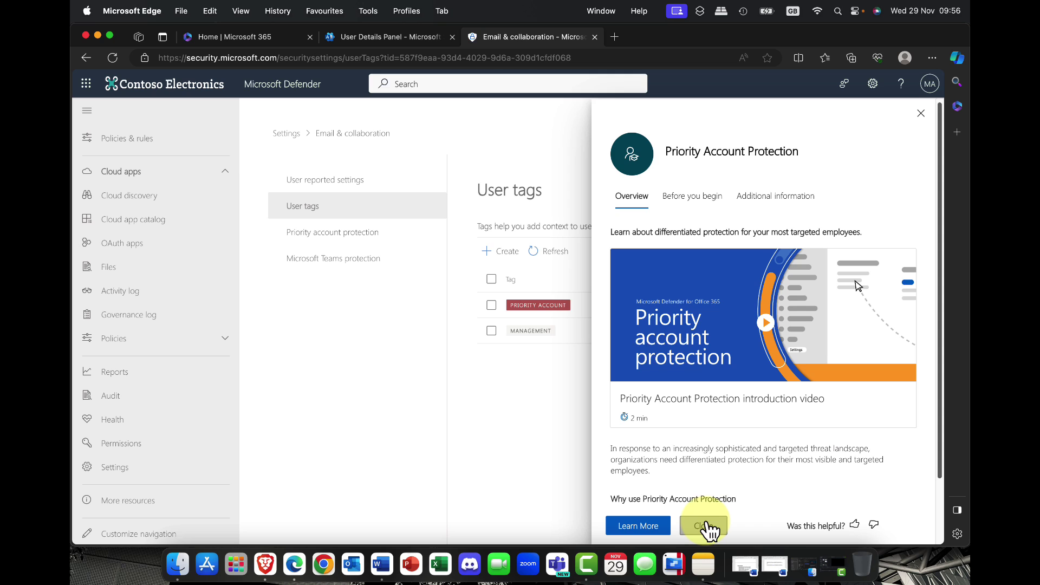
pyautogui.scroll(-2, 722, 462)
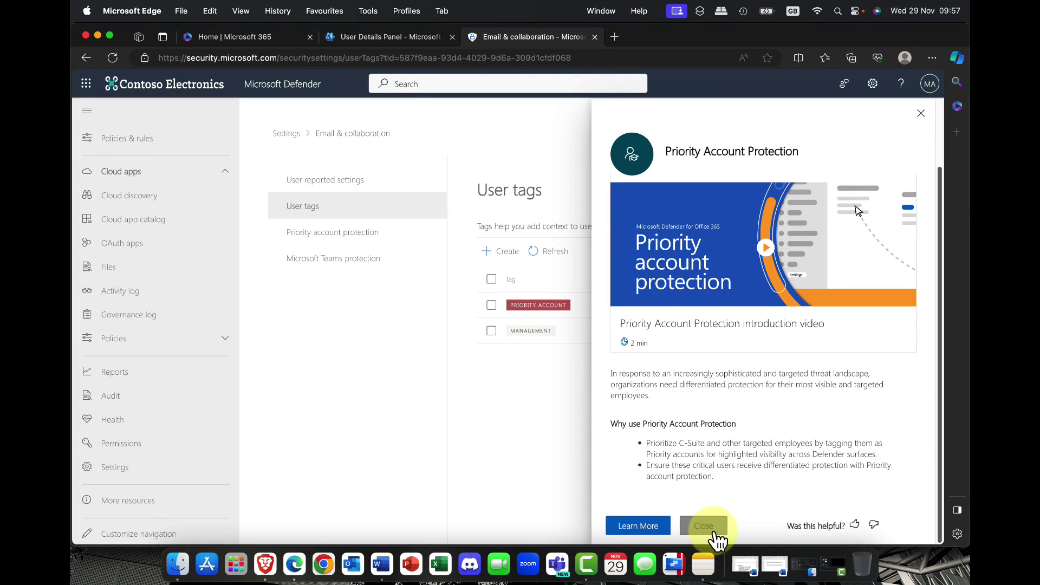
pyautogui.click(704, 526)
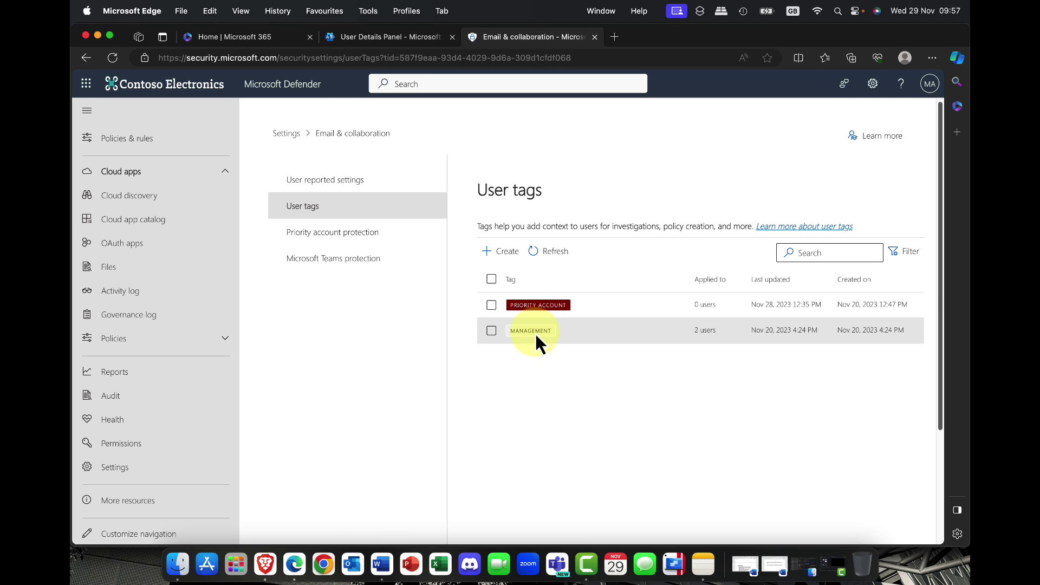
# Step: Create and submit a user tag named 'Finance' with no members assigned
pyautogui.click(512, 252)
pyautogui.click(482, 196)
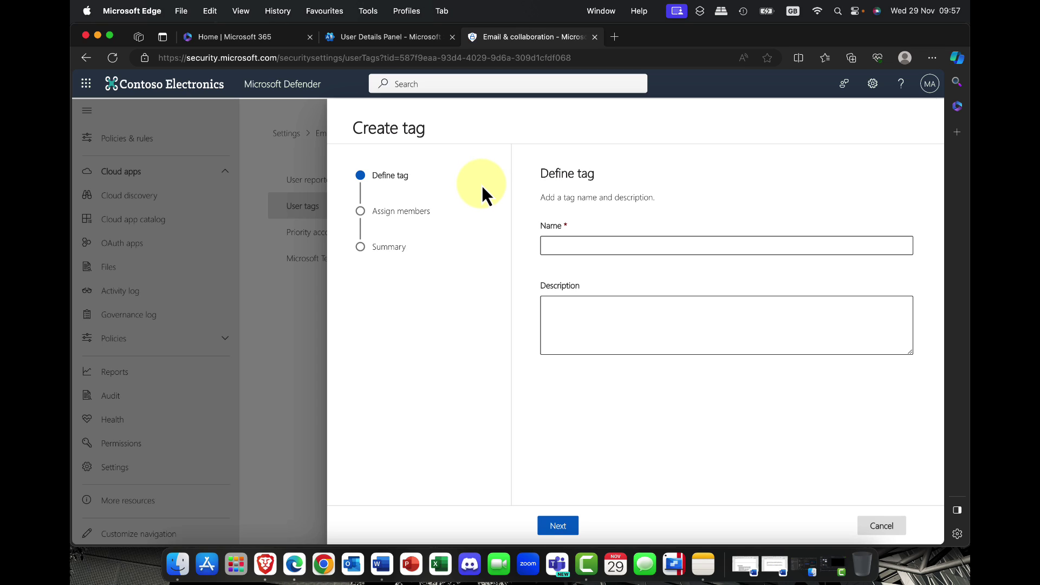
pyautogui.click(577, 243)
pyautogui.write('Finance')
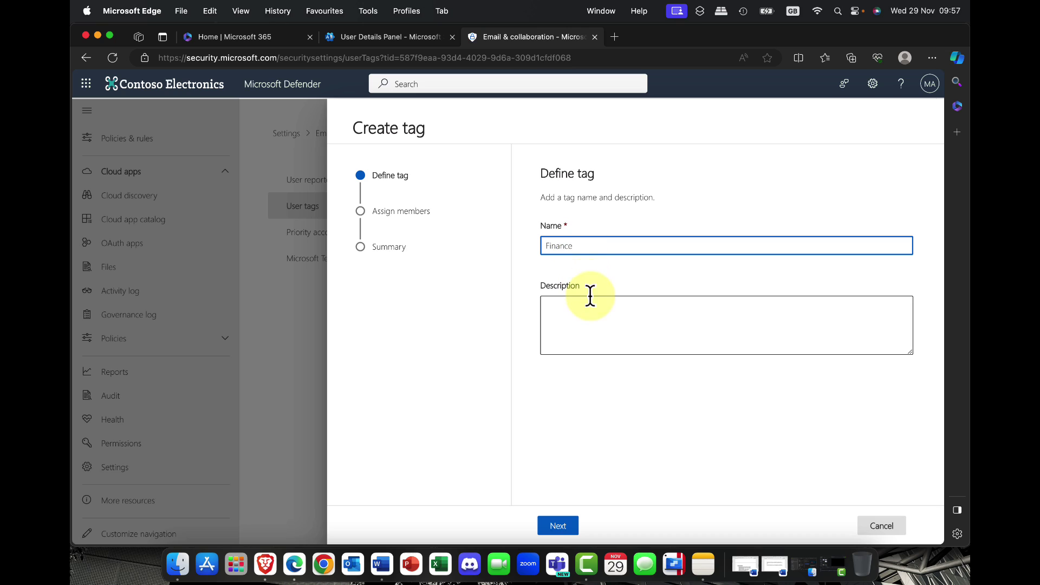
pyautogui.click(583, 304)
pyautogui.click(553, 533)
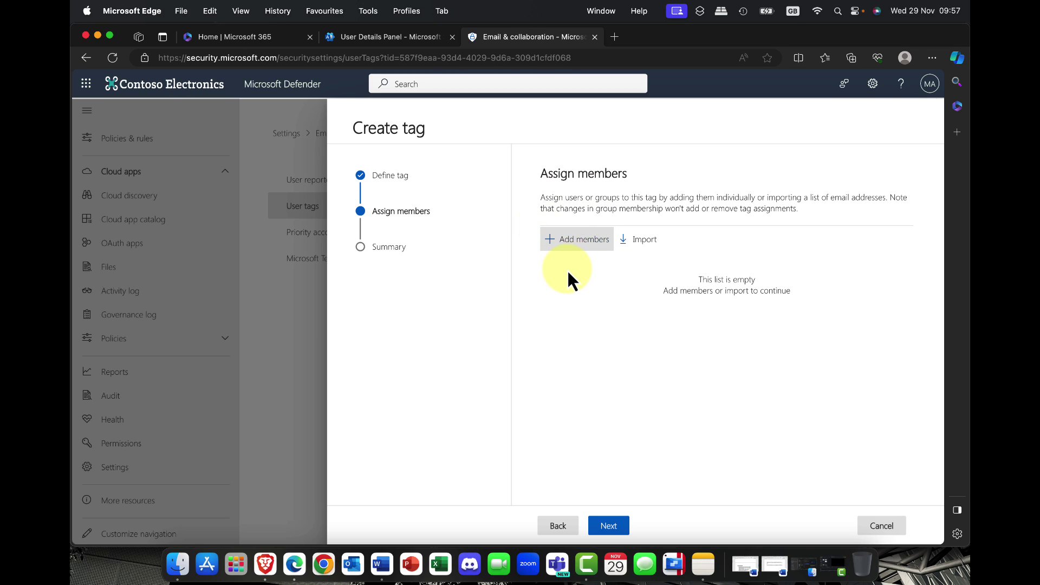
pyautogui.click(615, 528)
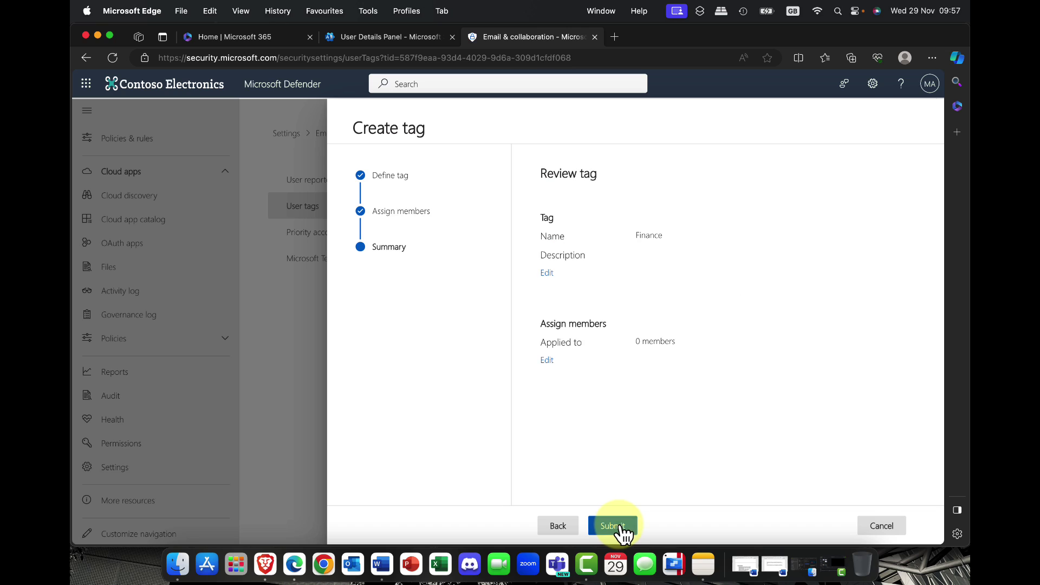
pyautogui.click(612, 526)
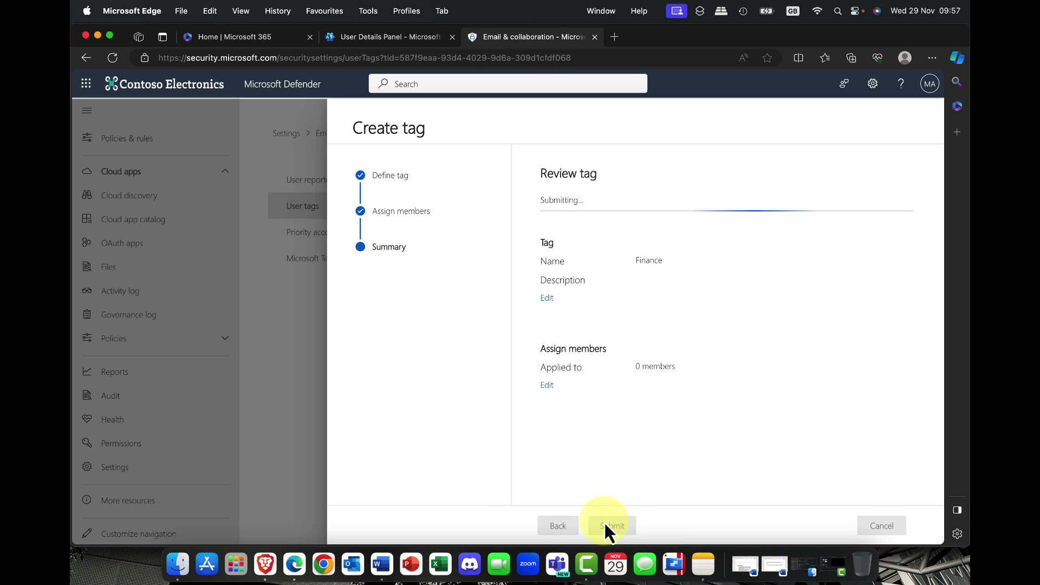
pyautogui.click(571, 529)
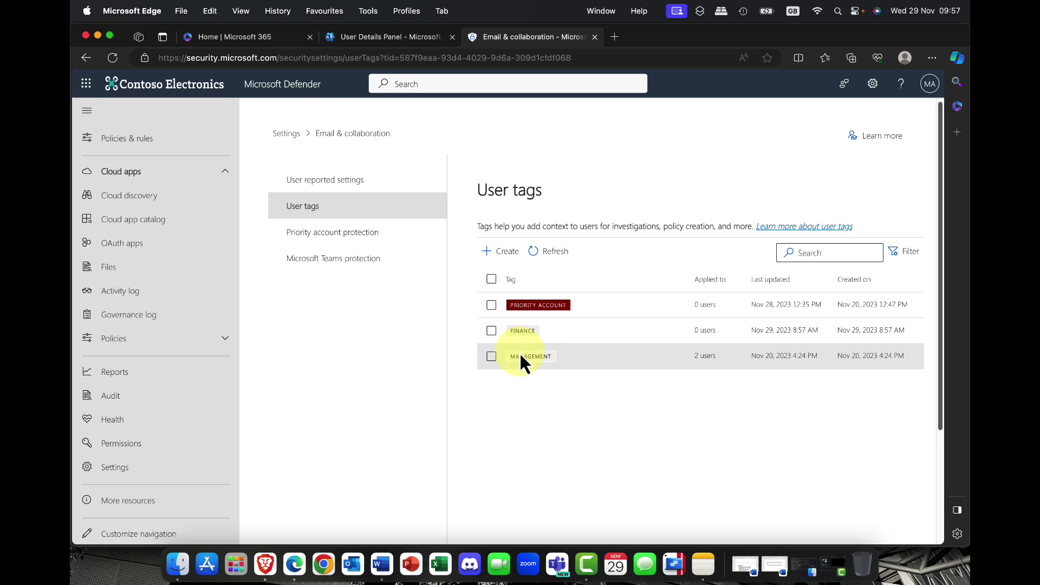
# Step: Show the Priority account protection settings, after a brief look at Microsoft Teams protection
pyautogui.click(340, 234)
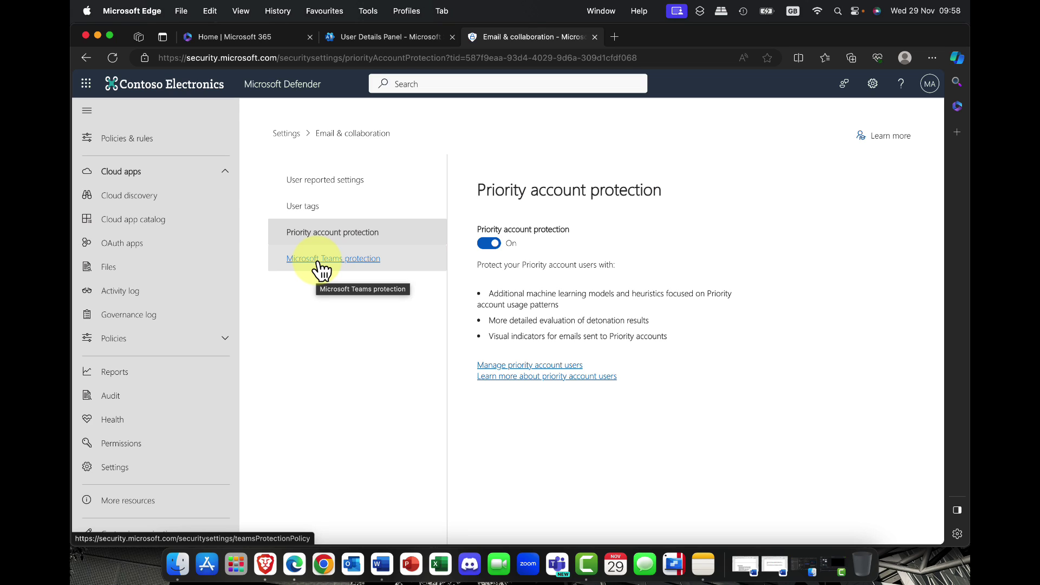
pyautogui.click(318, 261)
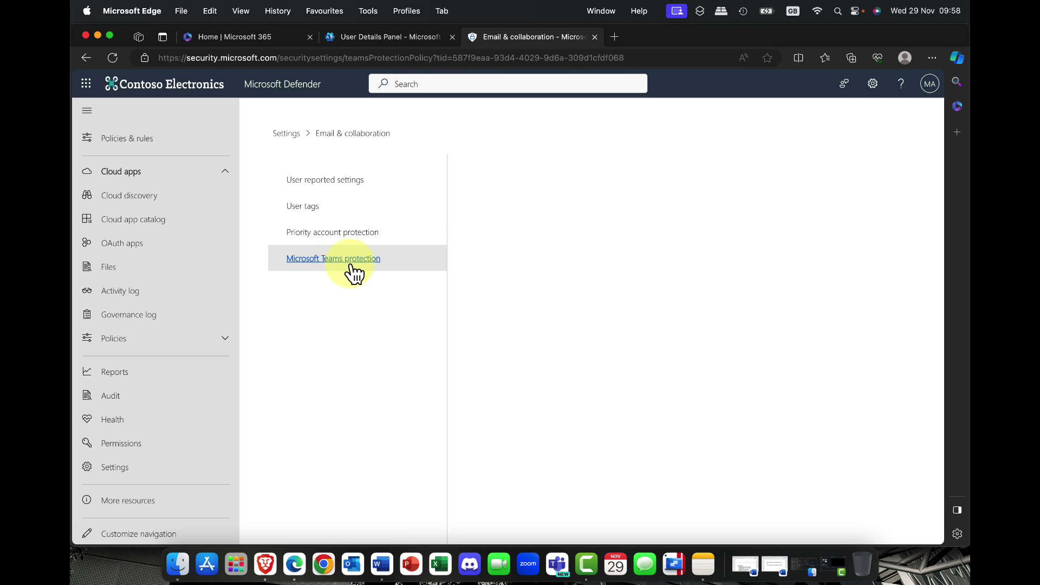
pyautogui.click(339, 239)
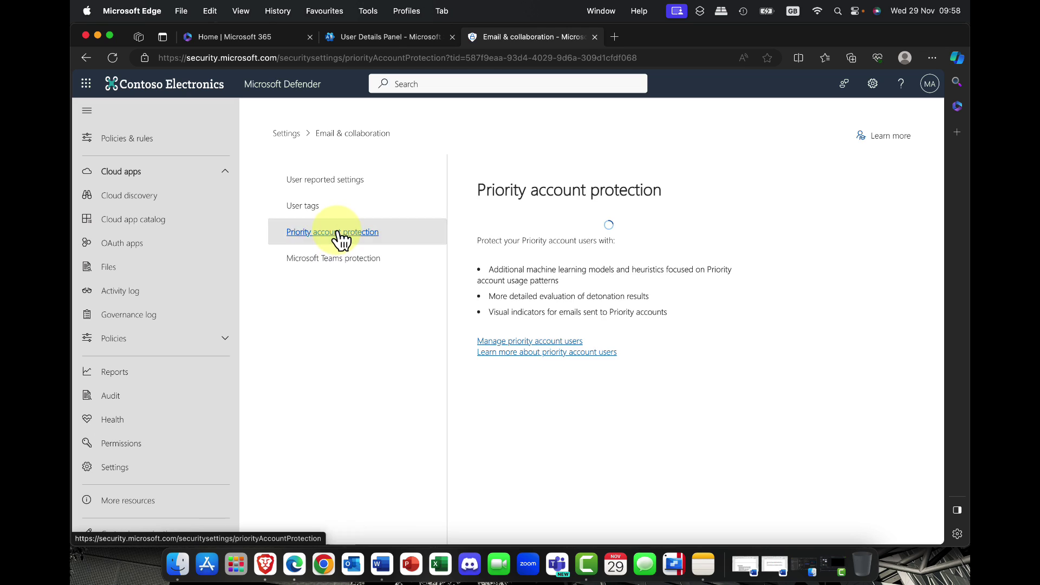
# Step: Confirm the Management user tag covers 2 users, then reopen Priority account protection settings
pyautogui.click(304, 208)
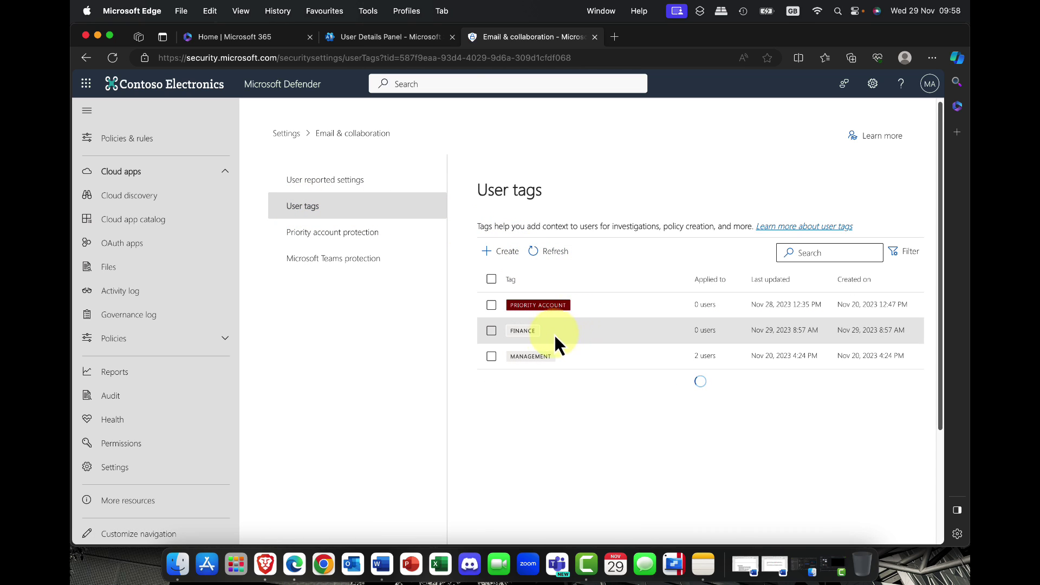
pyautogui.click(524, 356)
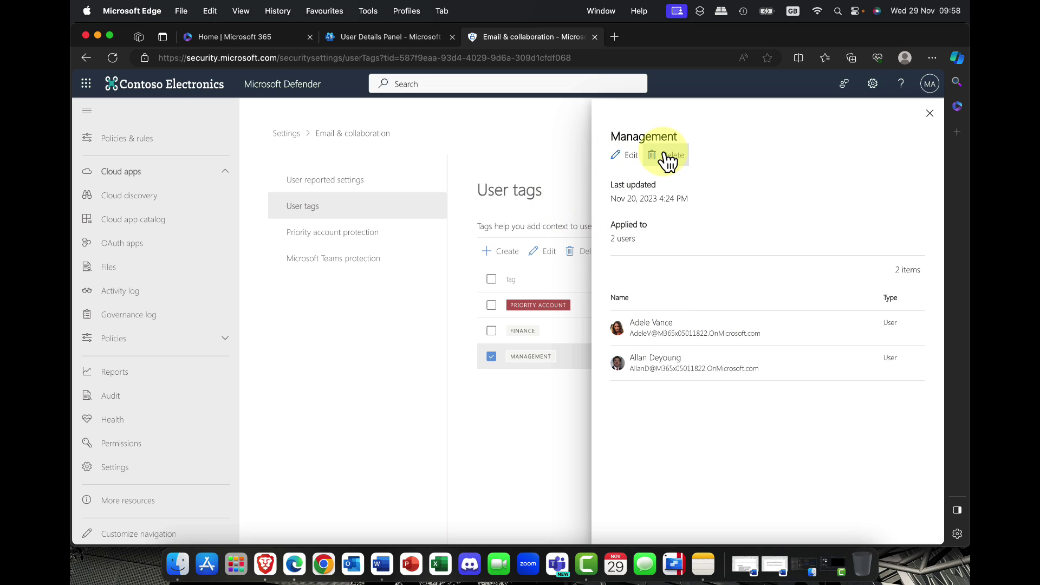
pyautogui.click(931, 114)
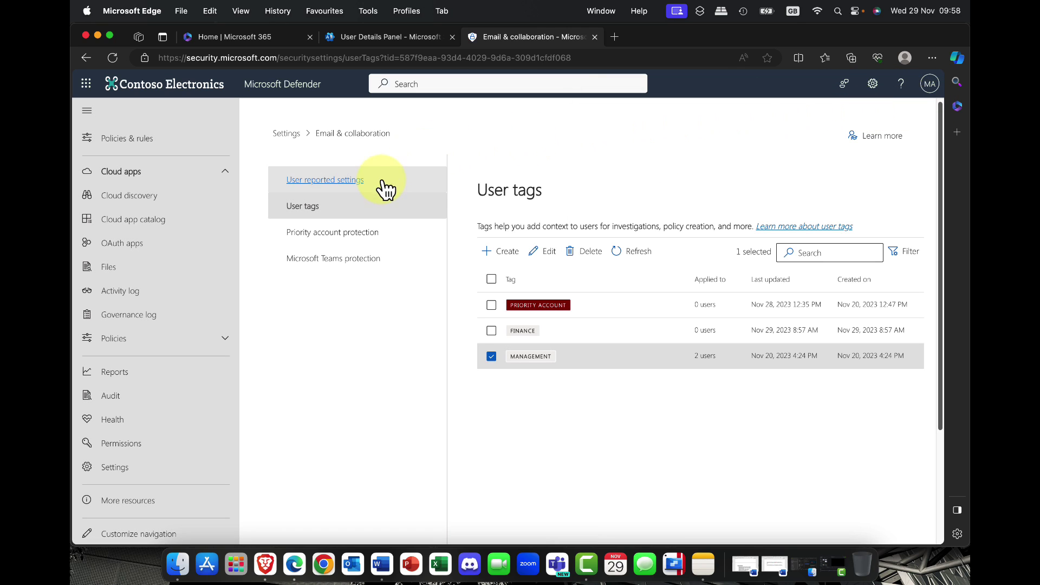
pyautogui.click(357, 232)
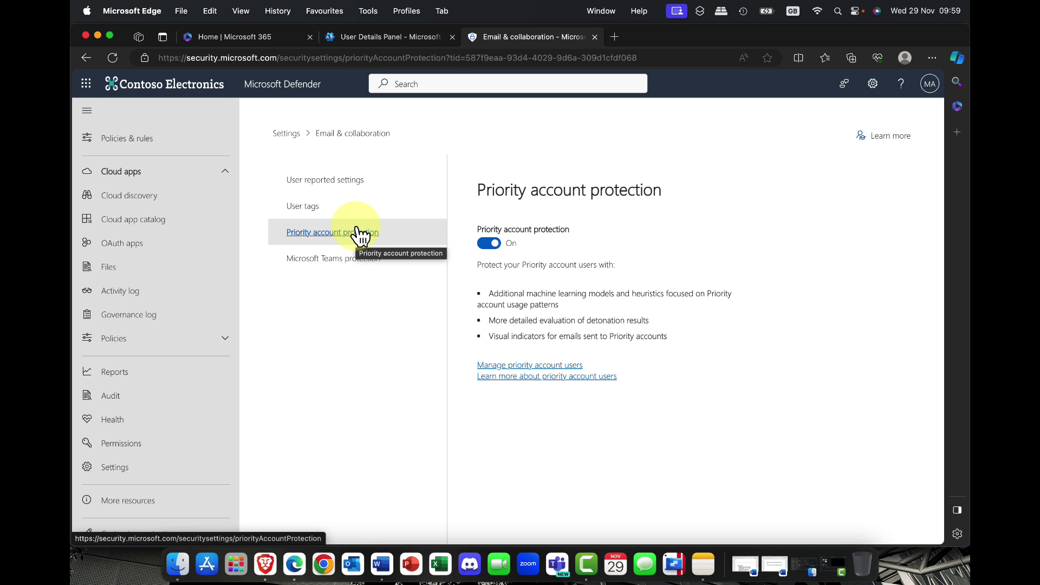
# Step: In User reported settings, toggle the success message, tick confirm-before-reporting, and return to User tags
pyautogui.click(325, 179)
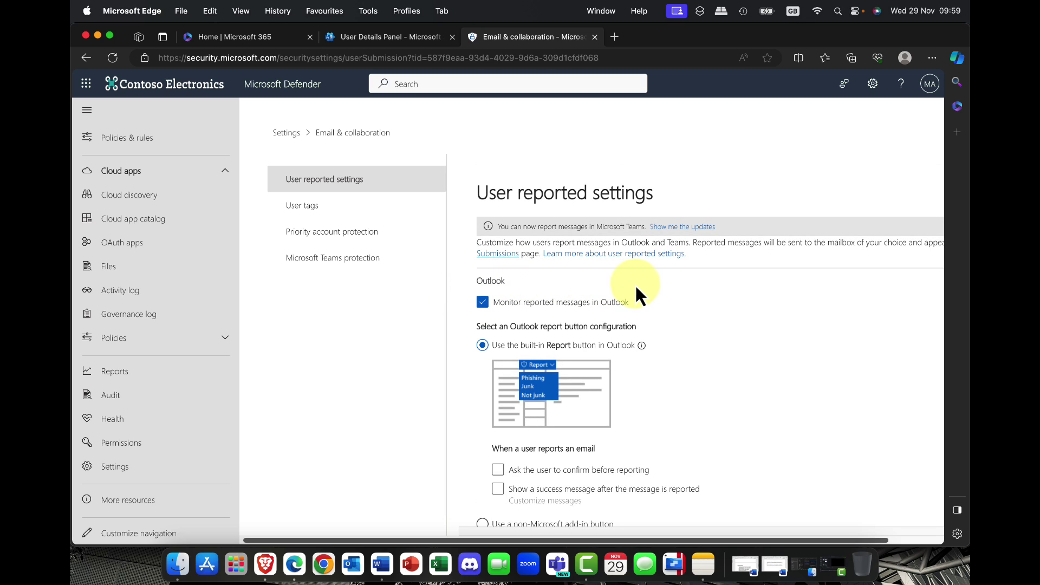
pyautogui.scroll(-2, 622, 284)
pyautogui.scroll(-2, 623, 288)
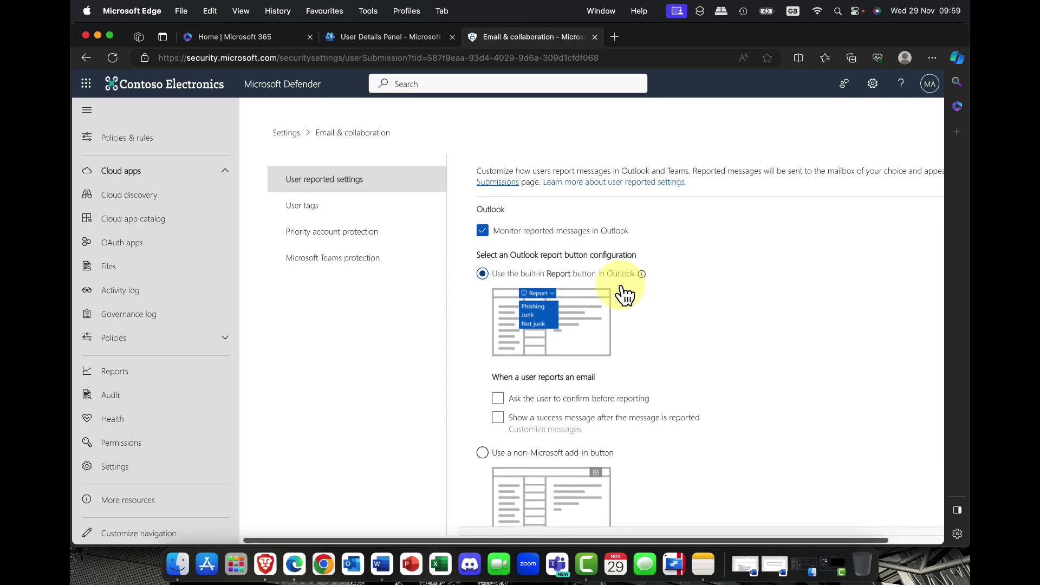
pyautogui.scroll(-6, 624, 294)
pyautogui.click(625, 292)
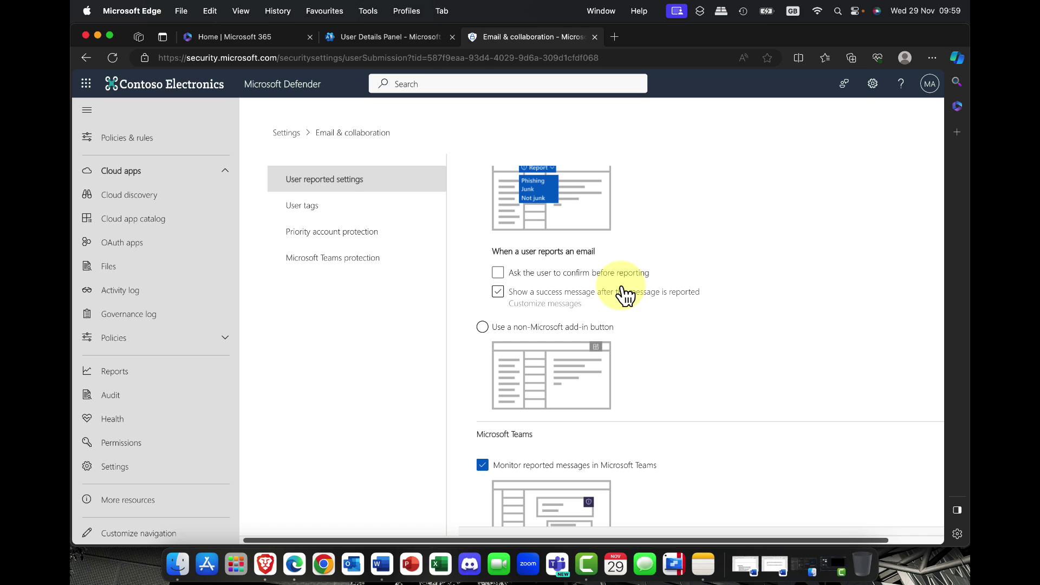
pyautogui.click(624, 291)
pyautogui.scroll(-3, 621, 287)
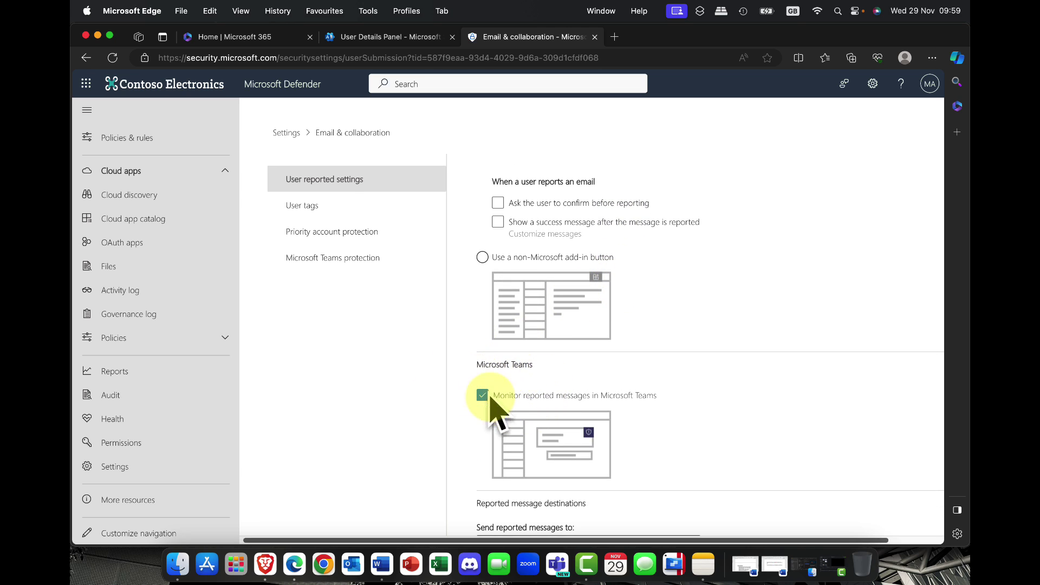
pyautogui.scroll(3, 489, 282)
pyautogui.click(499, 283)
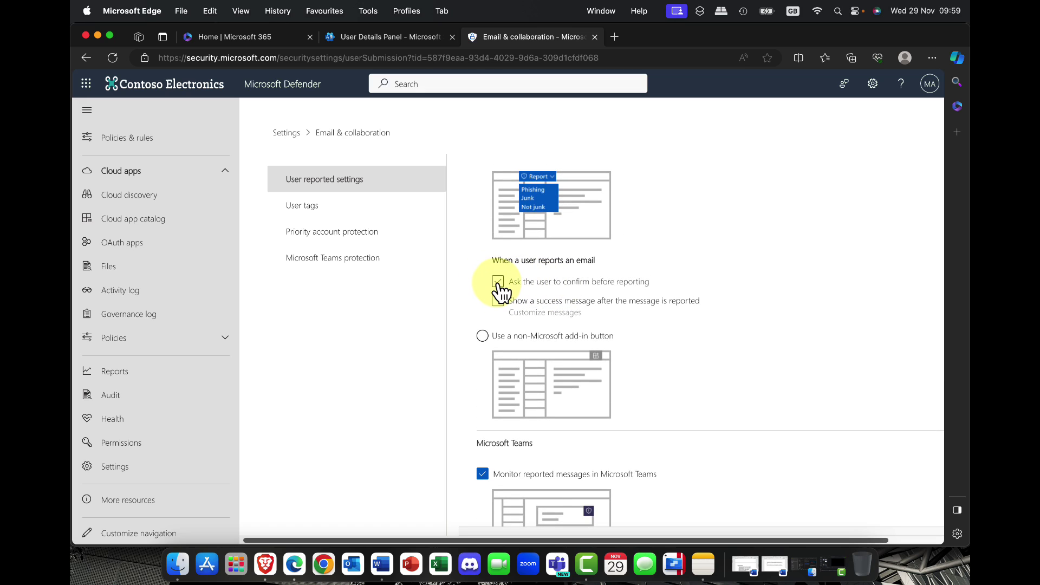
pyautogui.click(291, 213)
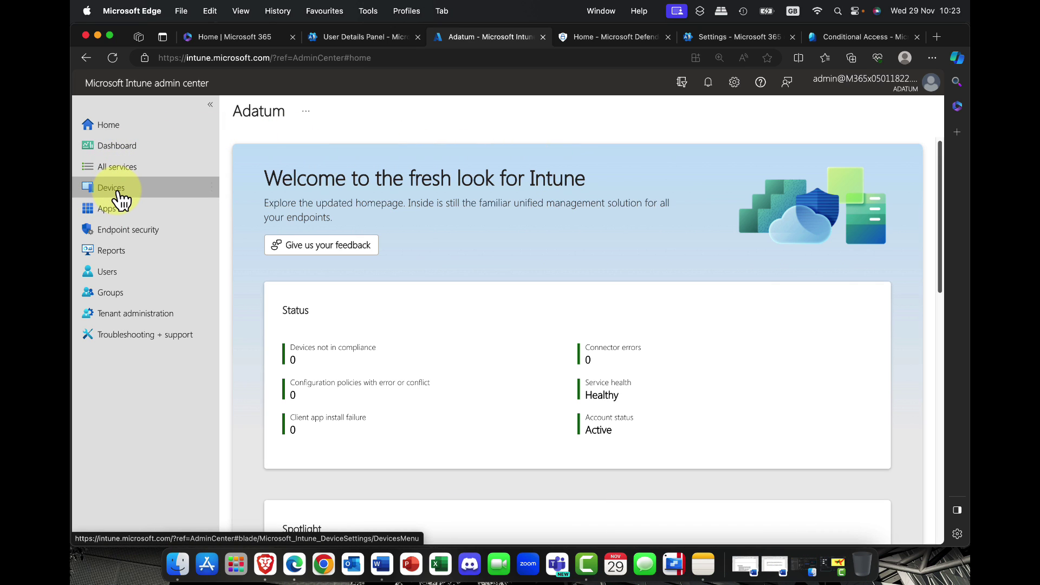
# Step: Open the Intune Devices overview and scroll through its Device enrollment and Policy entries
pyautogui.click(121, 194)
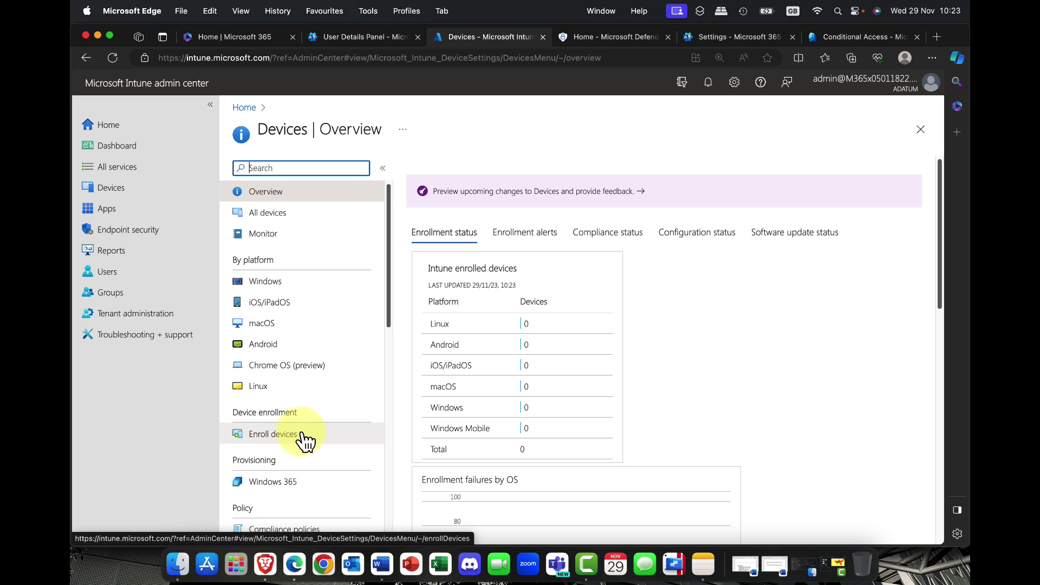
pyautogui.scroll(-1, 303, 440)
pyautogui.scroll(-5, 318, 428)
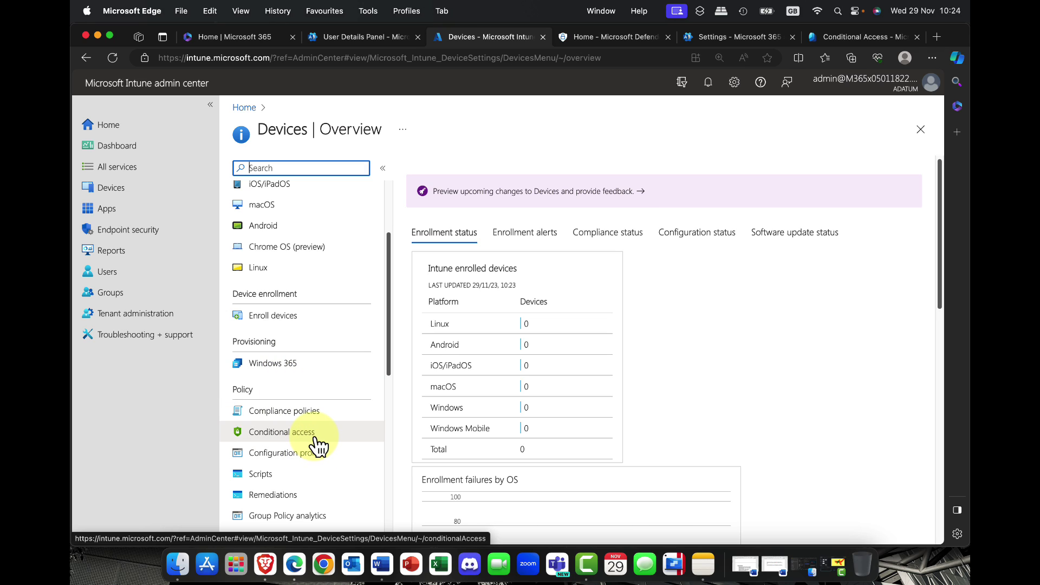
# Step: Go to Apps > Quiet time and show its Policies list
pyautogui.click(163, 215)
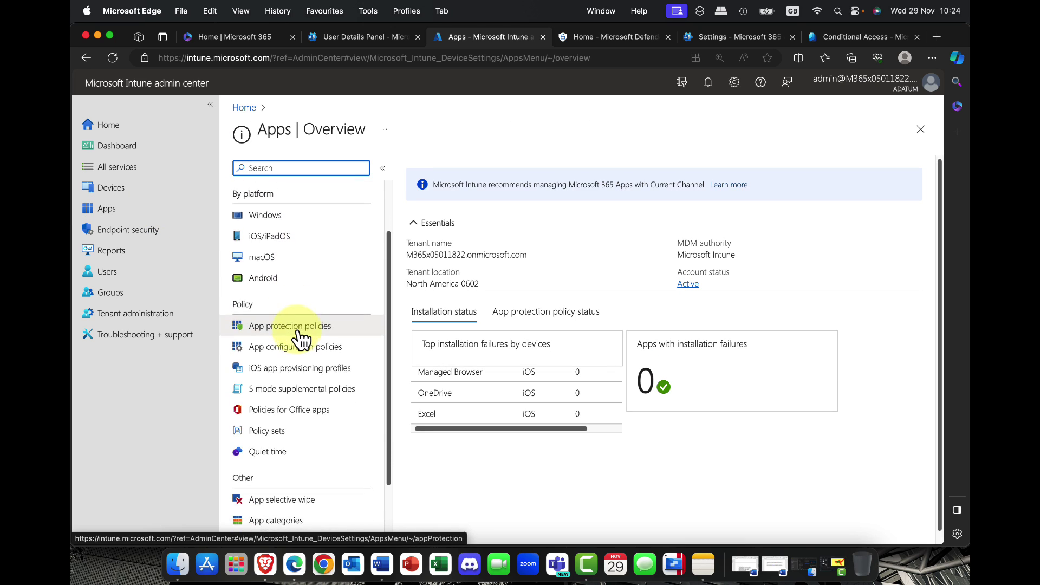
pyautogui.scroll(-2, 301, 341)
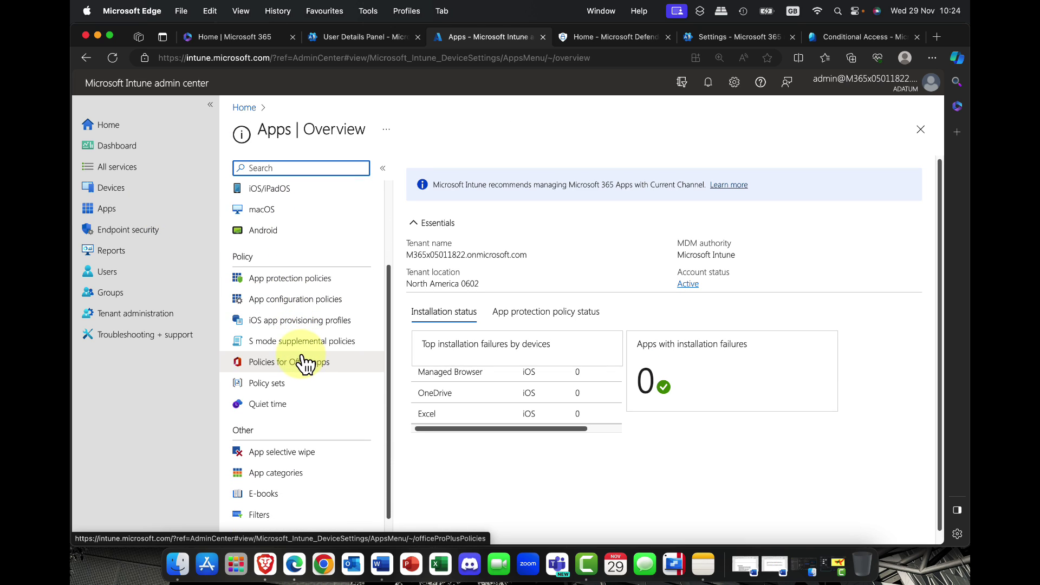
pyautogui.scroll(-1, 301, 364)
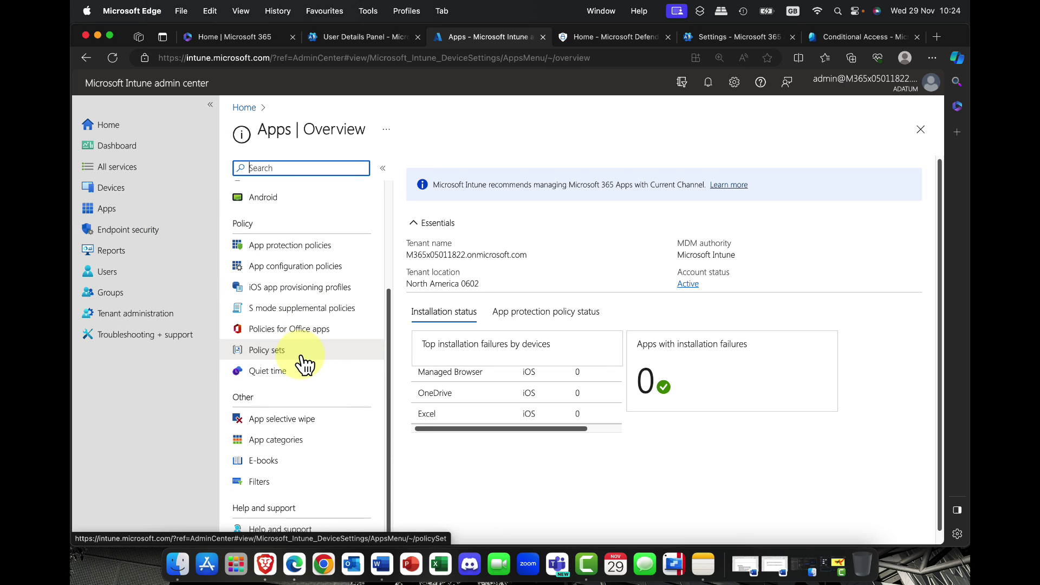
pyautogui.click(275, 375)
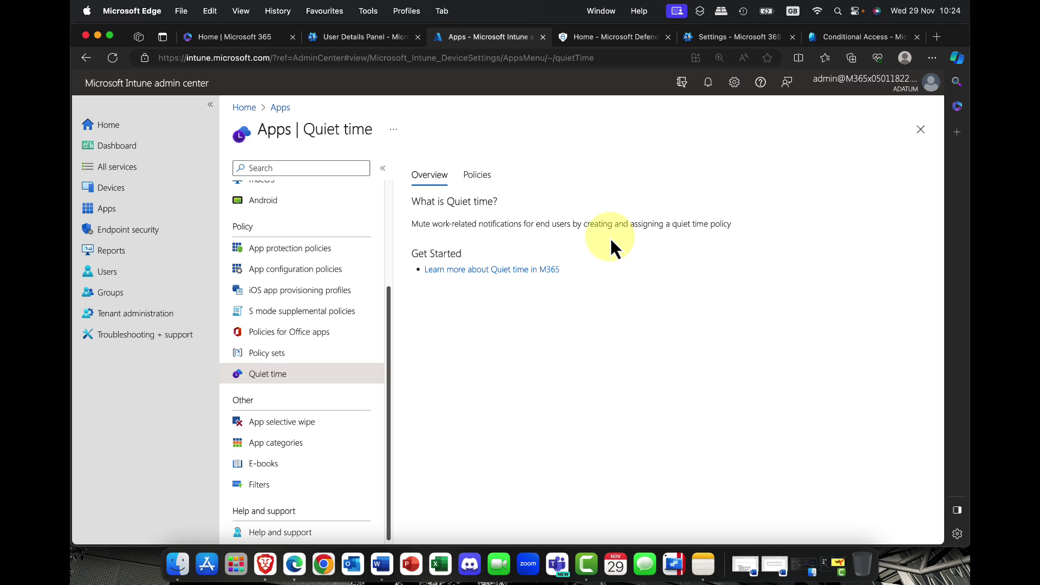
pyautogui.click(478, 177)
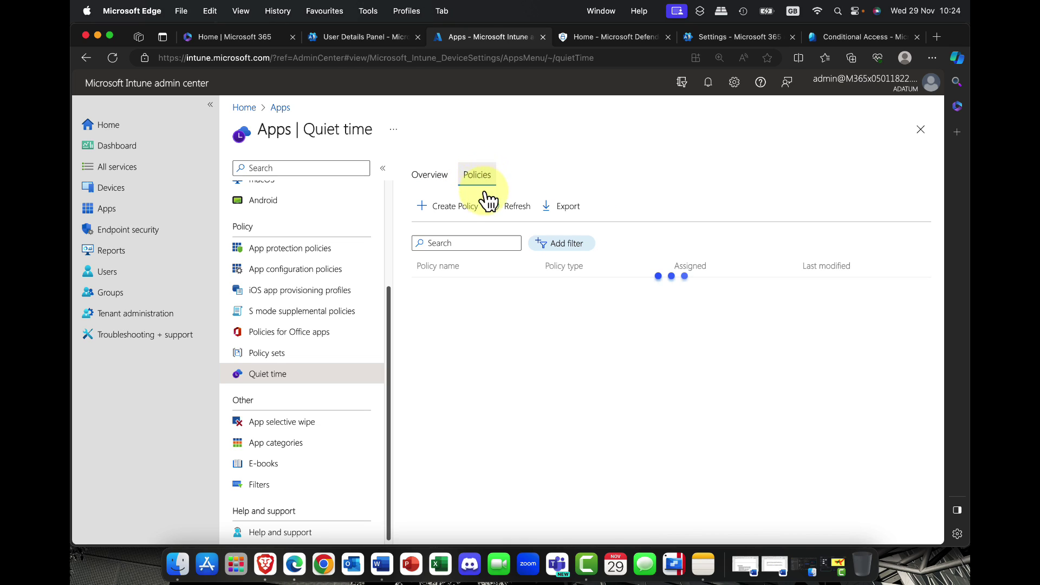
# Step: Create a new quiet time policy of type Days of the week
pyautogui.click(454, 206)
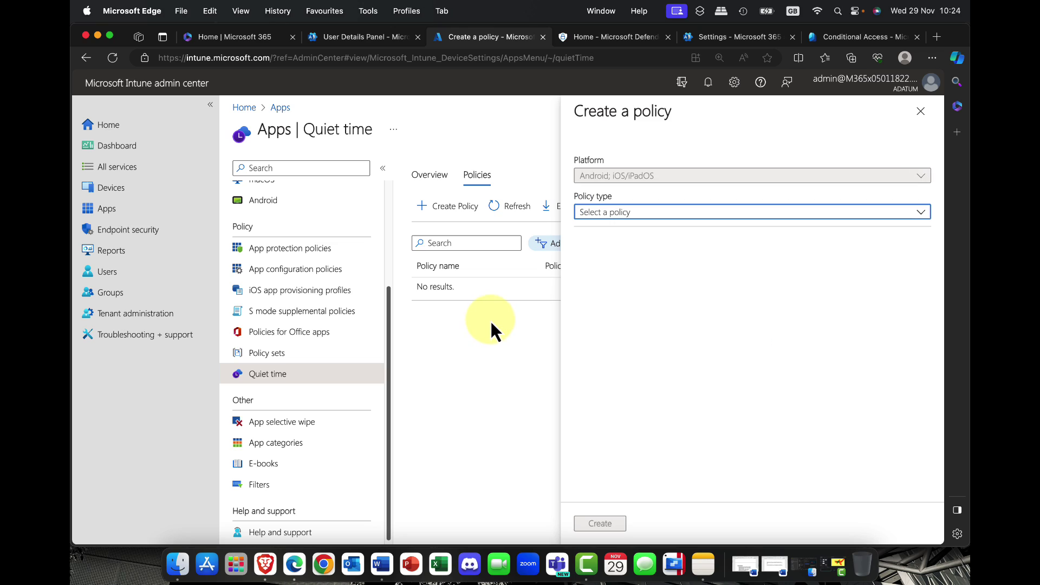
pyautogui.click(628, 213)
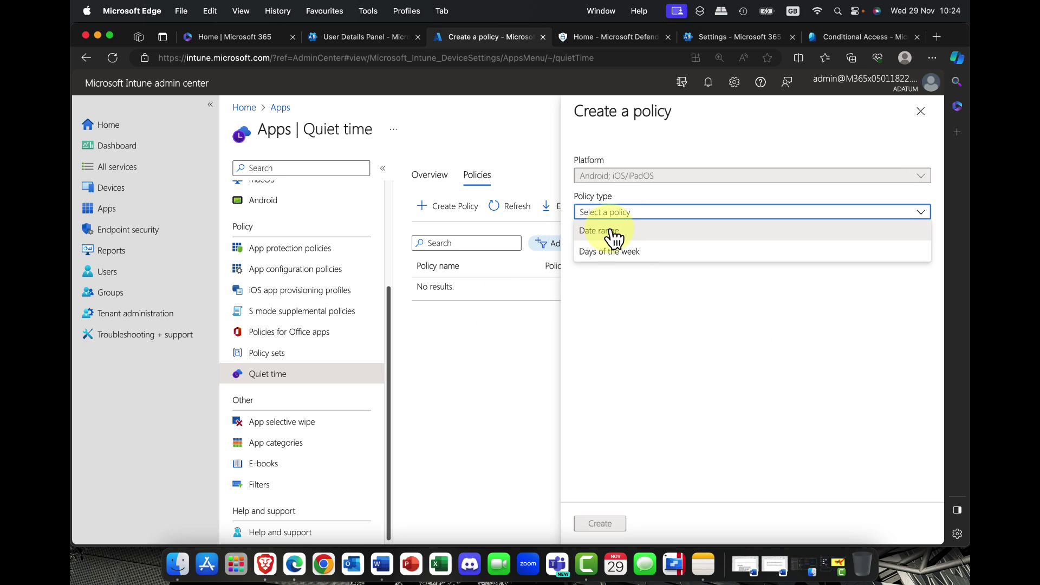
pyautogui.click(625, 252)
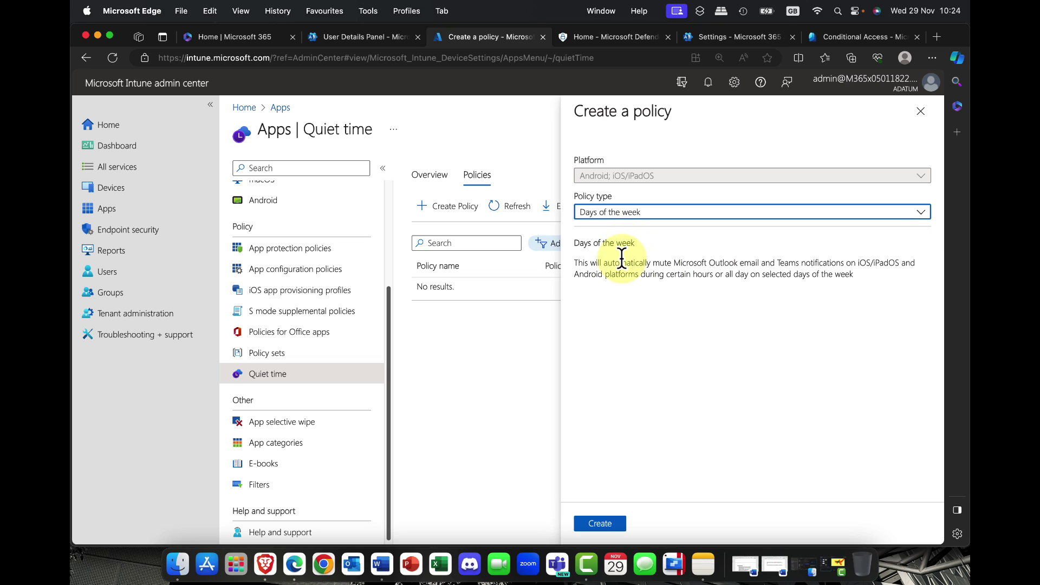
pyautogui.click(609, 524)
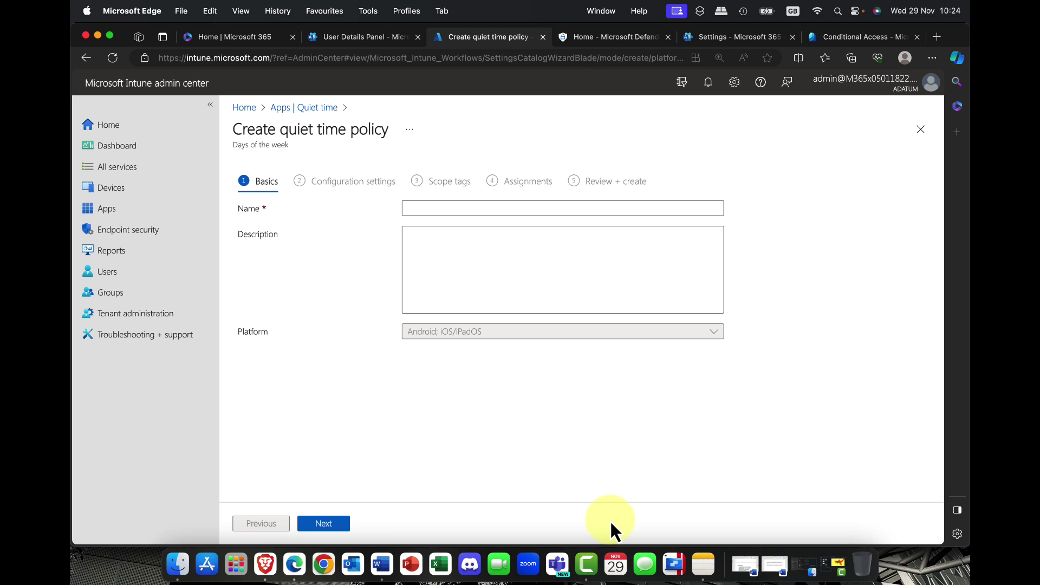
# Step: Name the quiet time policy 'demo' and continue to the configuration settings
pyautogui.click(480, 209)
pyautogui.write('demo')
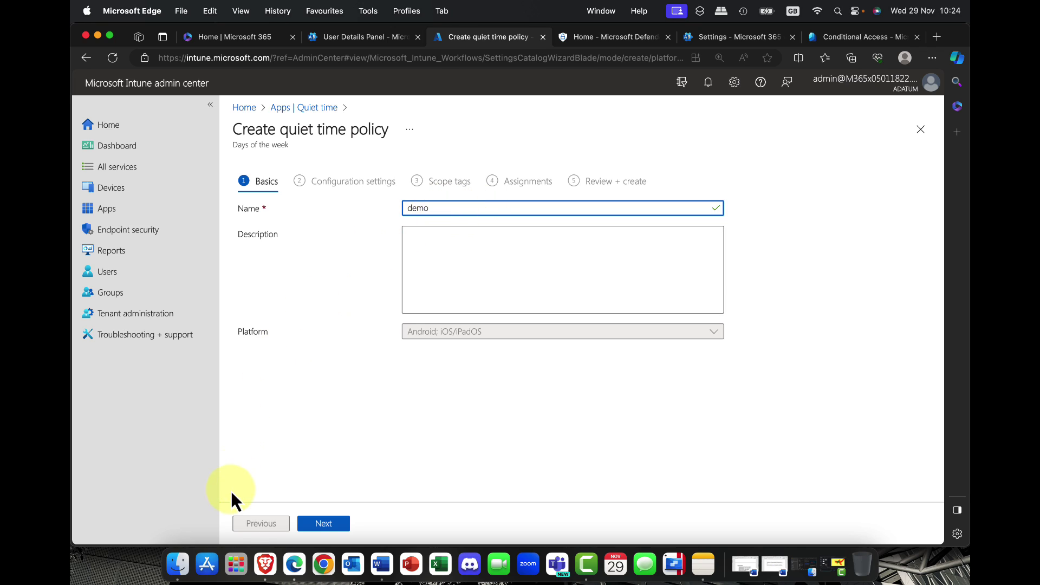
pyautogui.click(338, 523)
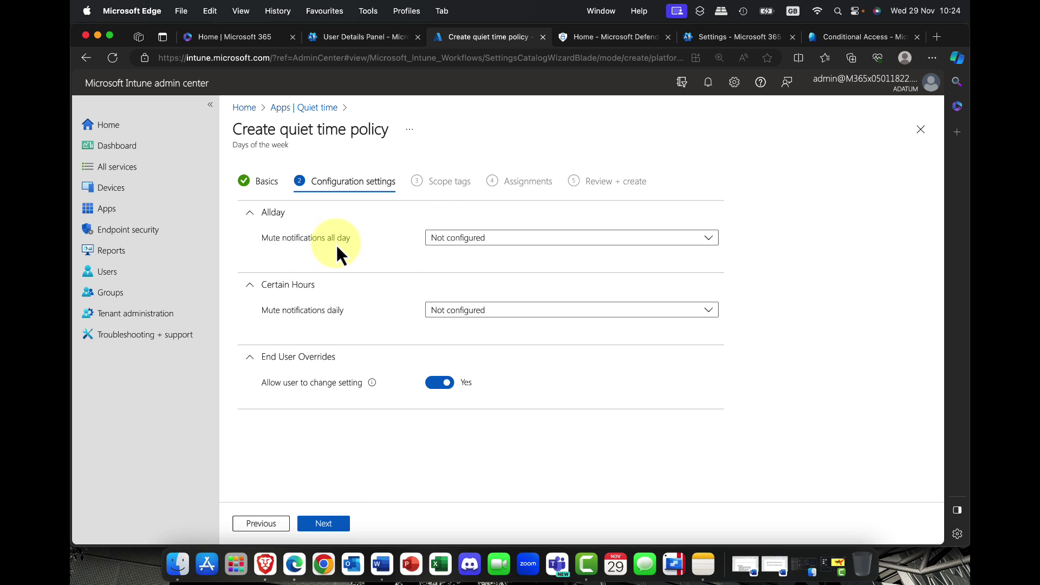
# Step: Require muting notifications daily from 18:00 to 07:00, with no day-of-week restriction
pyautogui.click(509, 237)
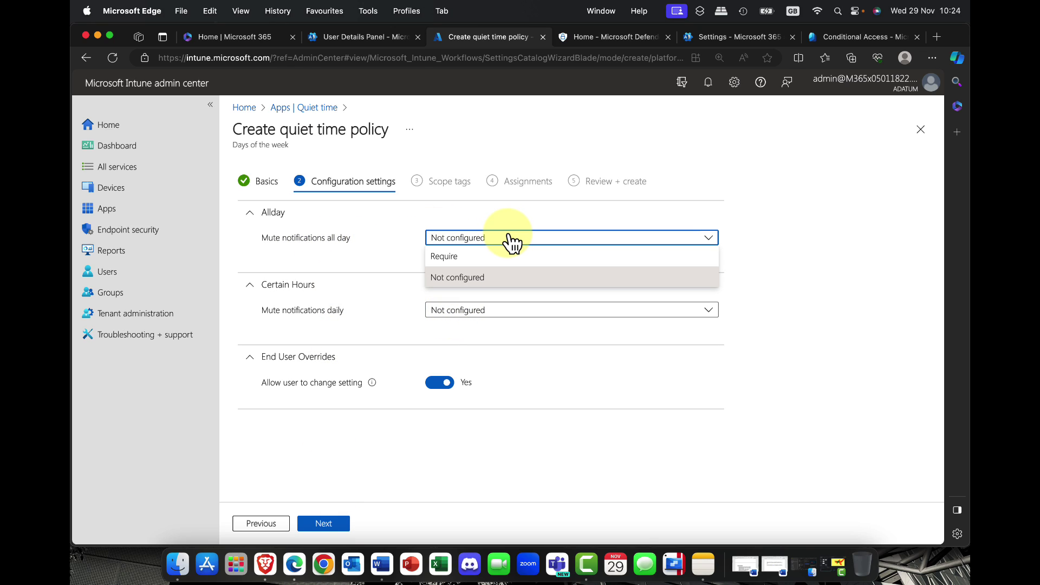
pyautogui.click(454, 223)
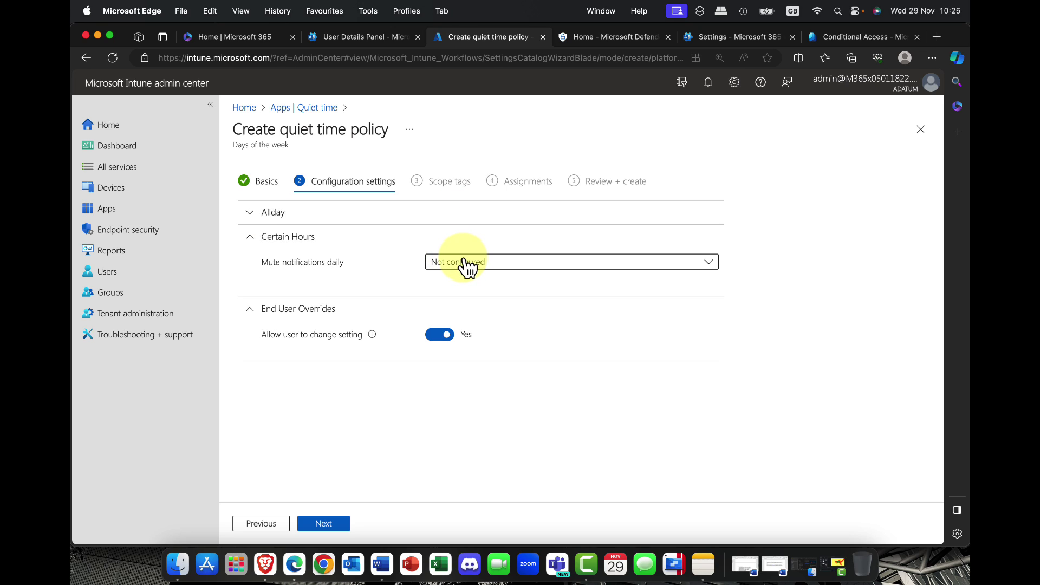
pyautogui.click(461, 265)
pyautogui.click(460, 281)
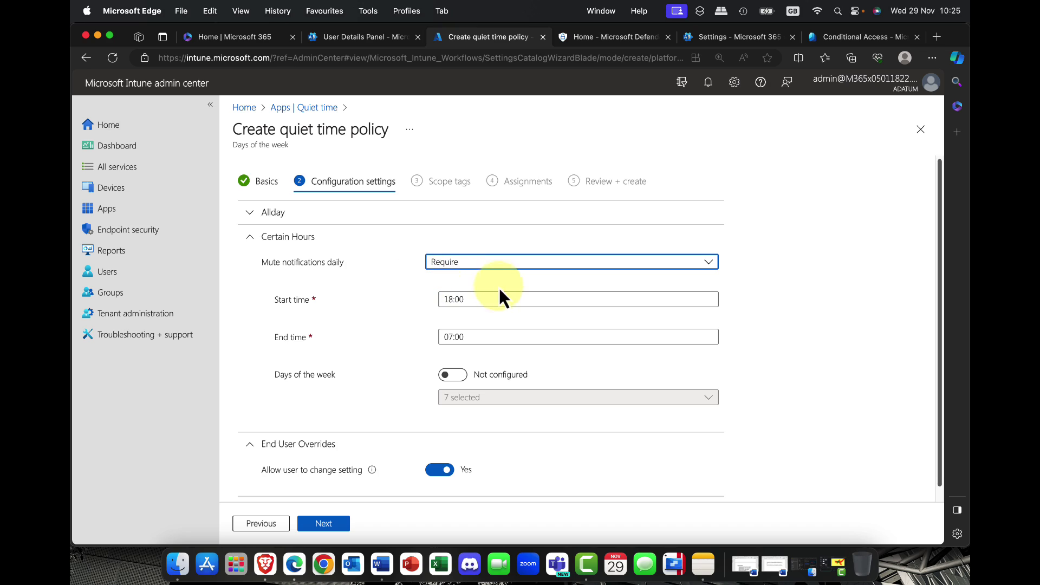
pyautogui.click(448, 299)
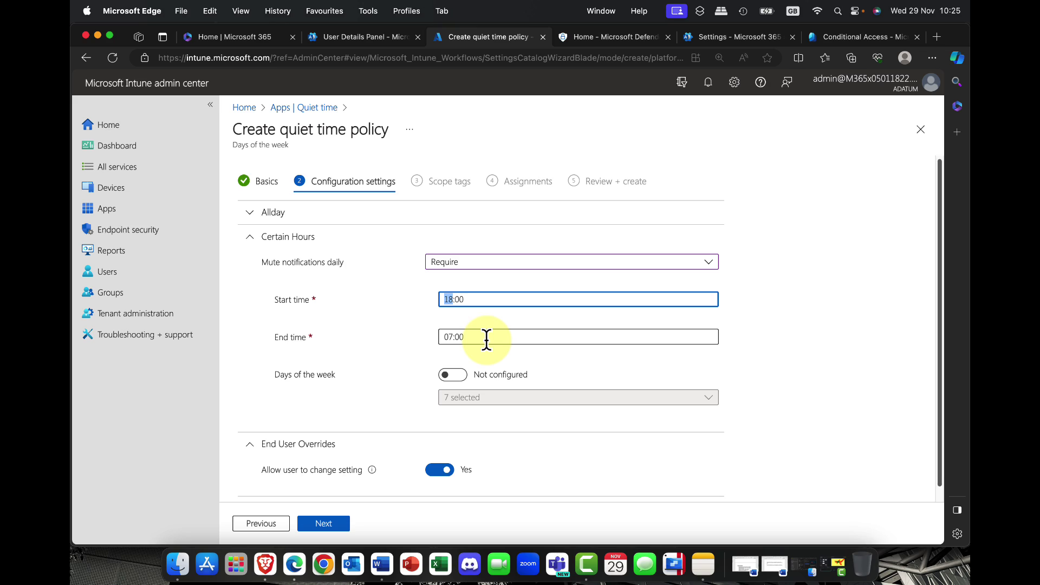
pyautogui.click(461, 377)
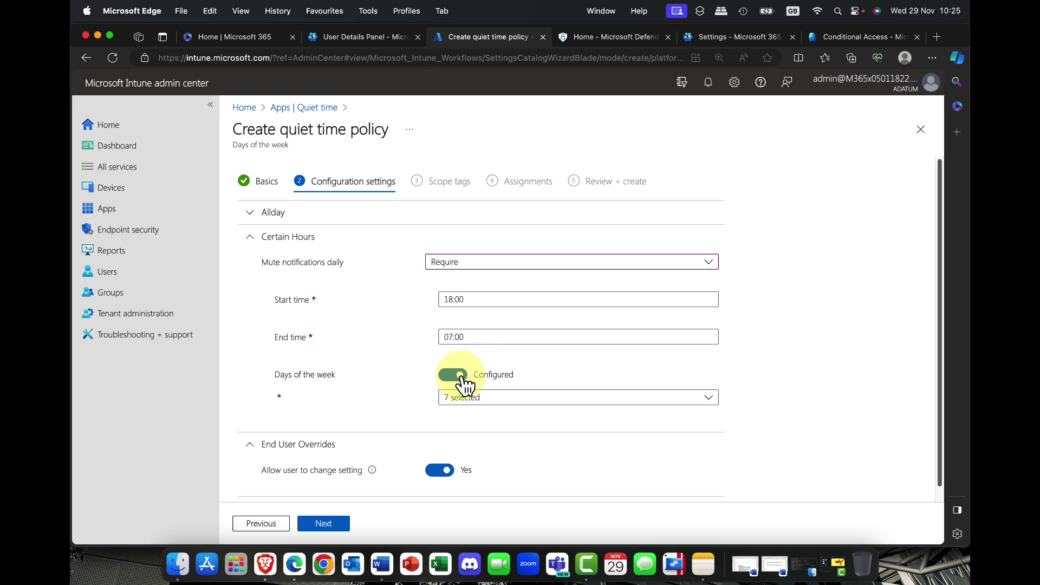
pyautogui.click(461, 377)
pyautogui.scroll(-1, 449, 352)
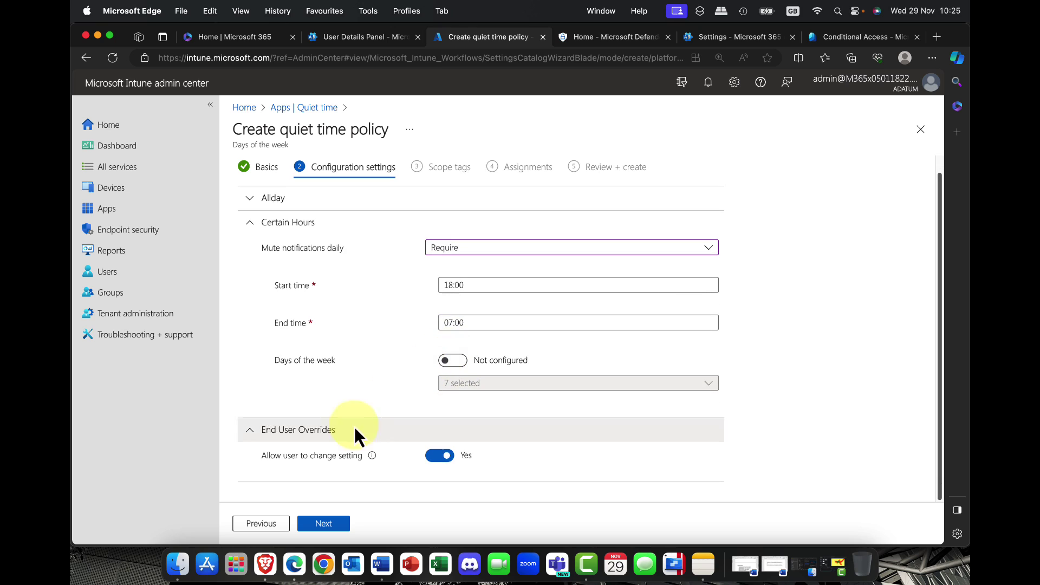
pyautogui.click(328, 525)
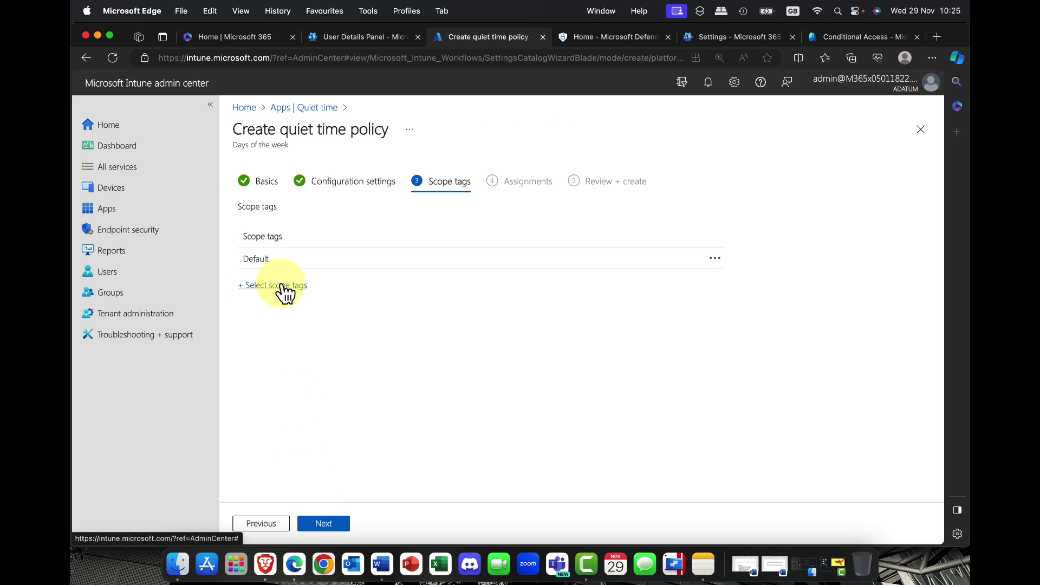
# Step: Assign the 'demo' policy to the Oslo Sales group, review, and create it
pyautogui.click(328, 523)
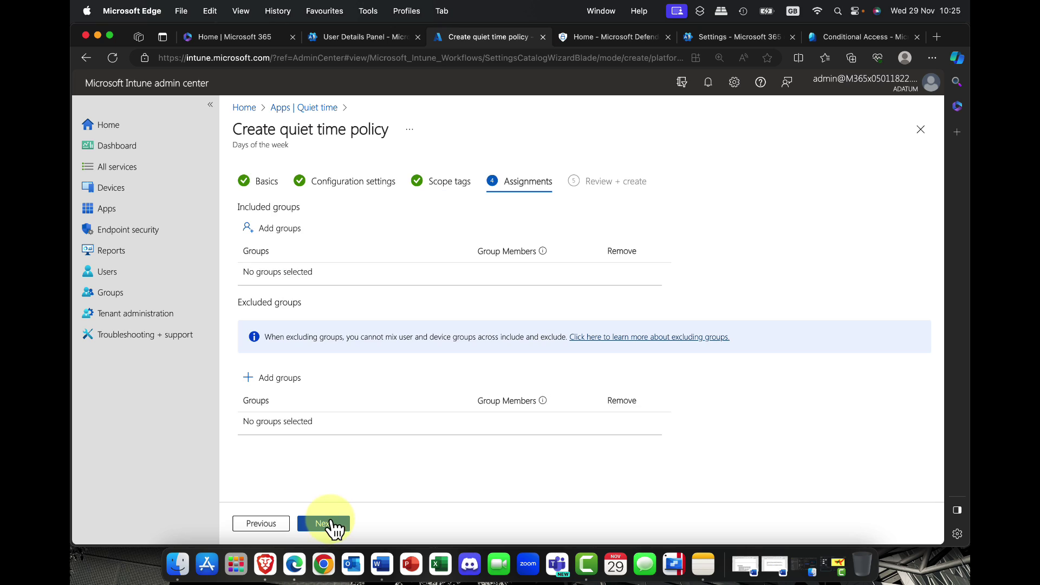
pyautogui.click(289, 233)
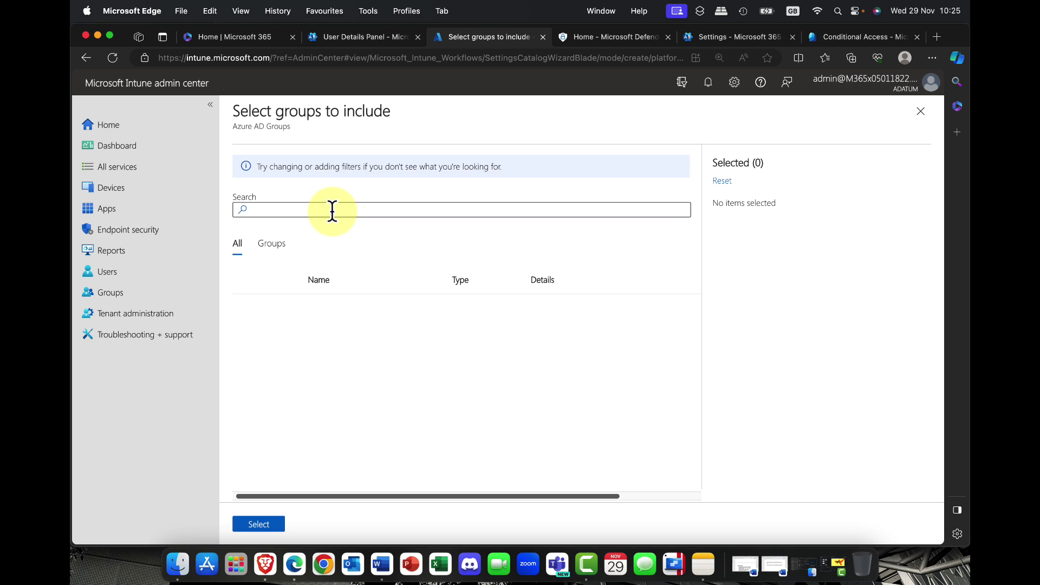
pyautogui.click(332, 211)
pyautogui.write('oslo')
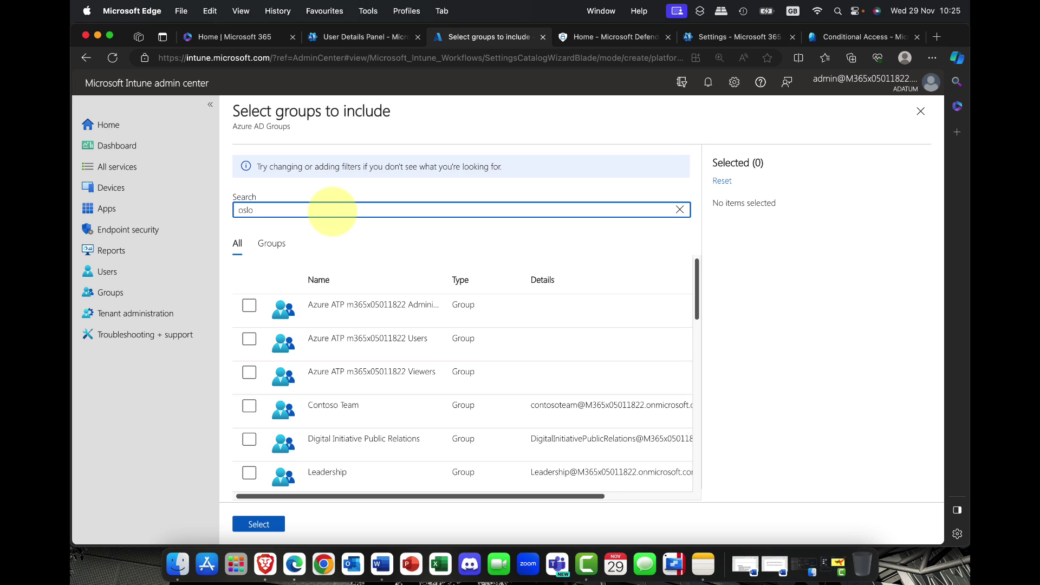
pyautogui.click(249, 339)
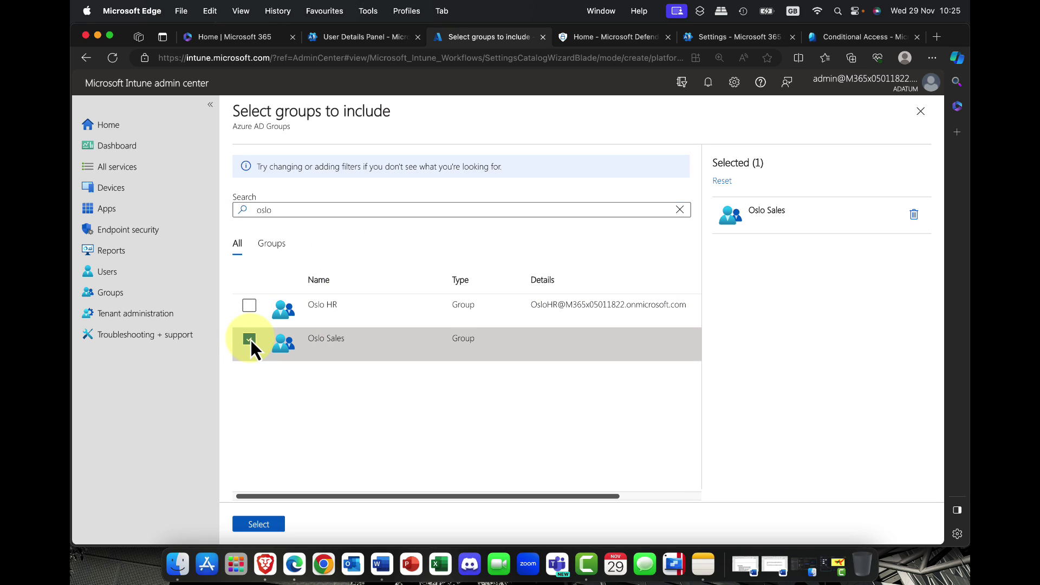
pyautogui.click(255, 524)
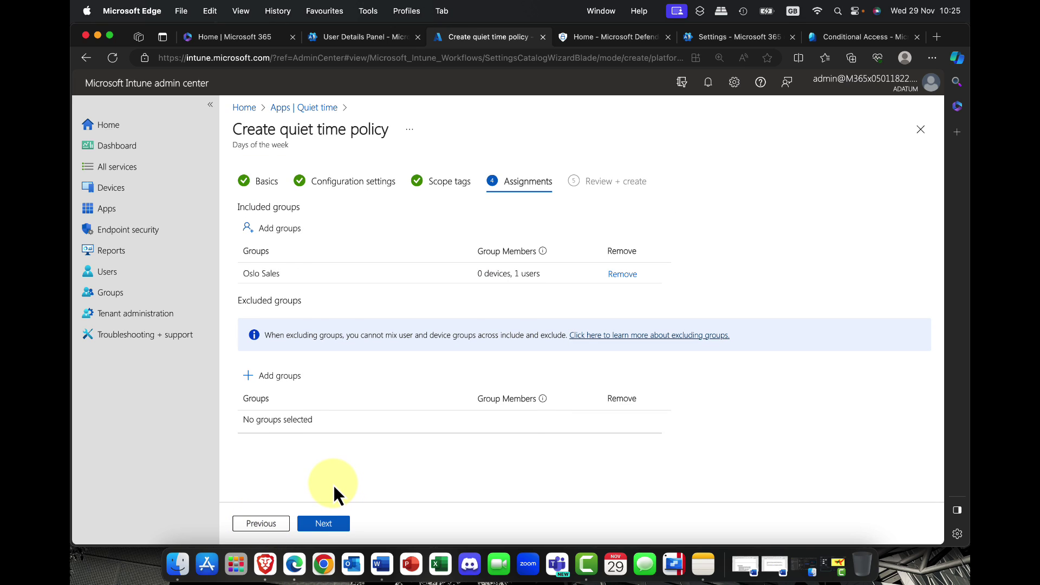
pyautogui.click(325, 523)
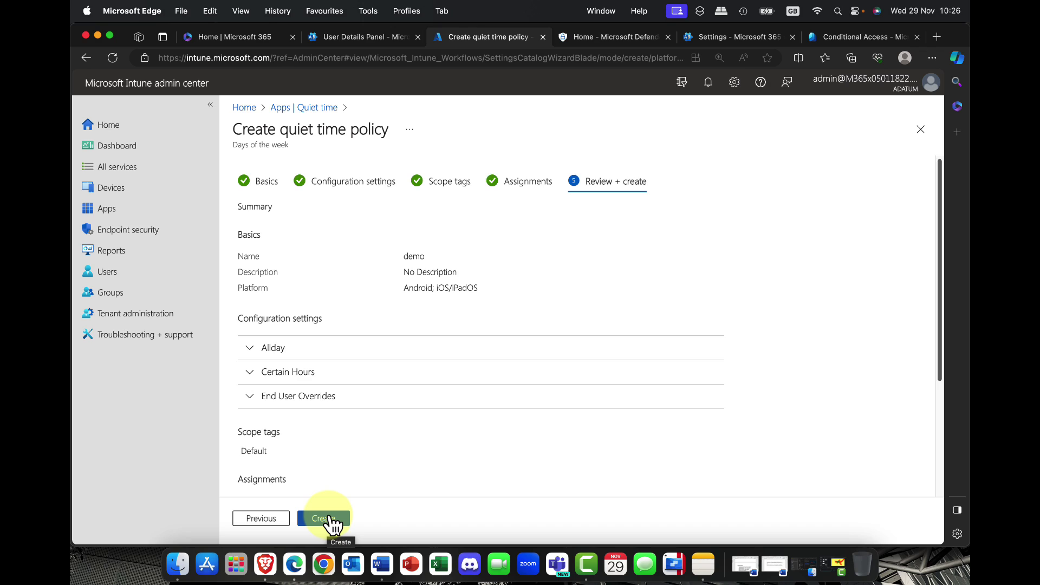
pyautogui.click(332, 521)
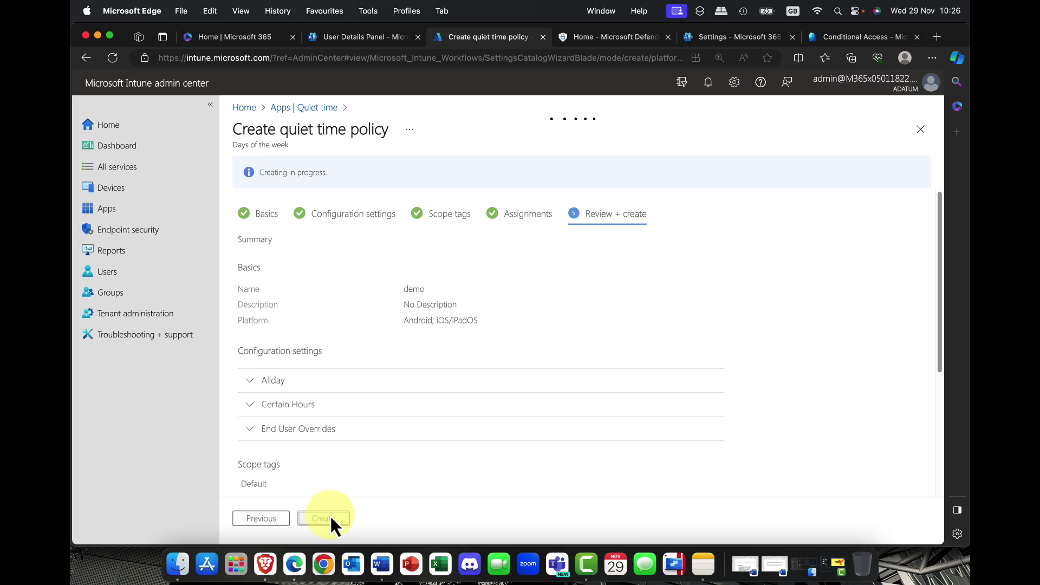